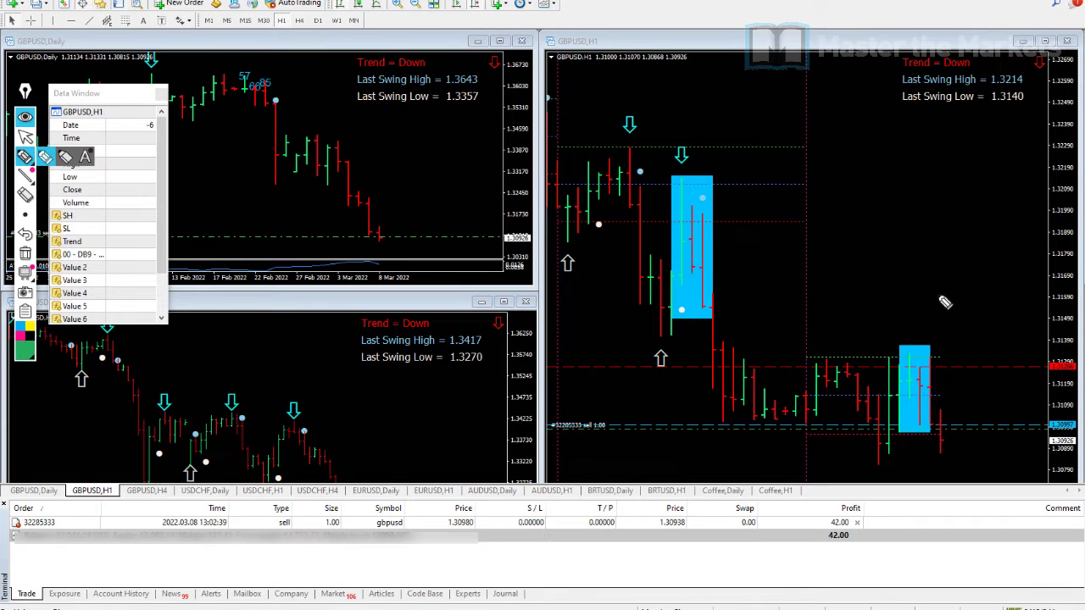
- Draw a green curved arrow down to the sell entry line on the GBPUSD H1 chart and clear it again
mouse_move(951, 294)
mouse_down()
mouse_move(964, 302)
mouse_move(974, 413)
mouse_move(1006, 427)
mouse_up()
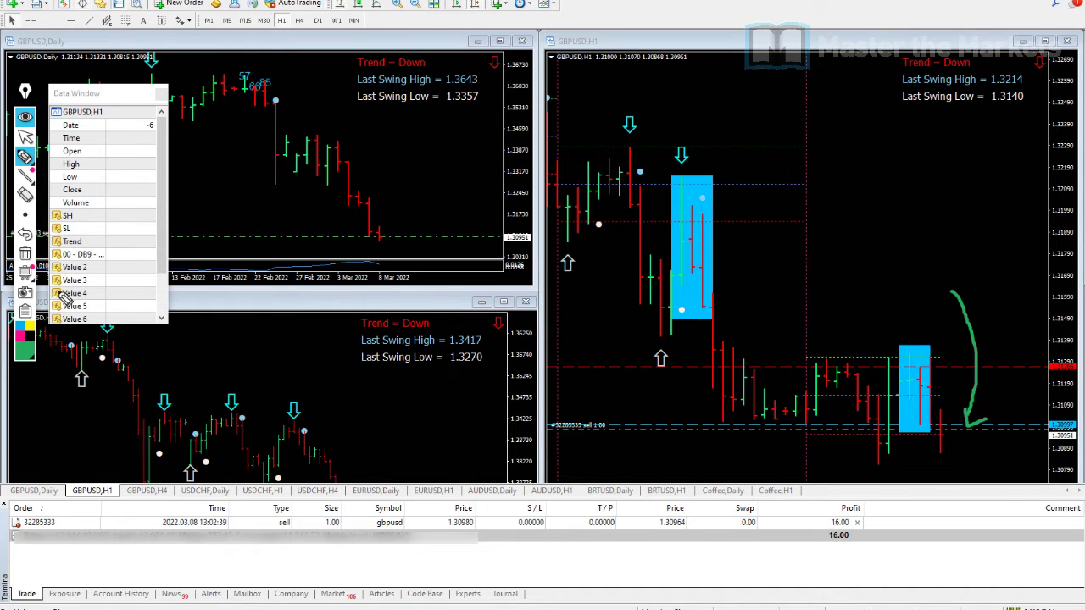
click(24, 252)
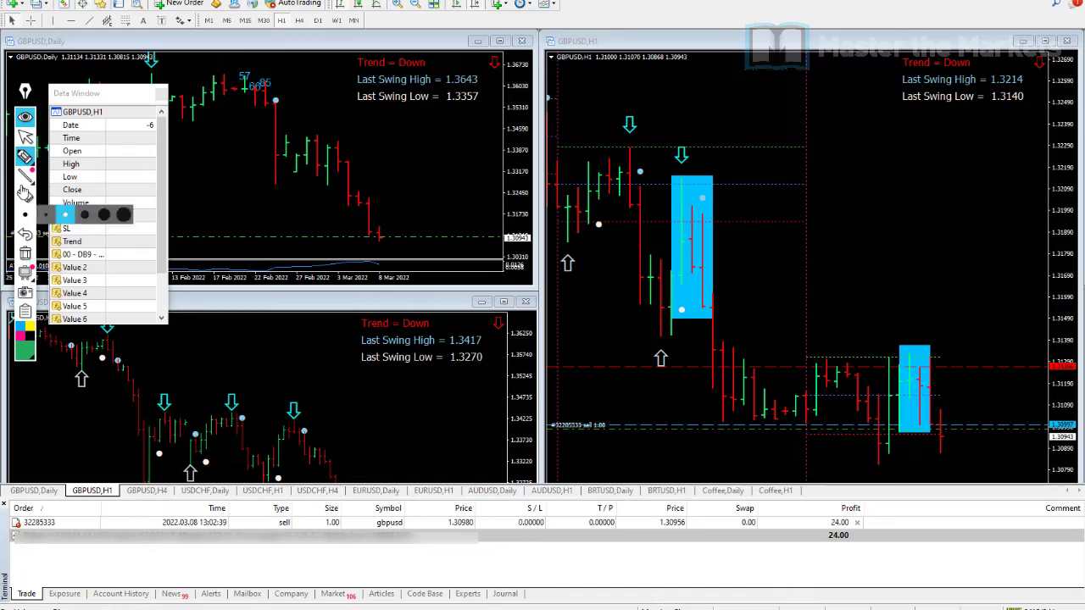
click(26, 137)
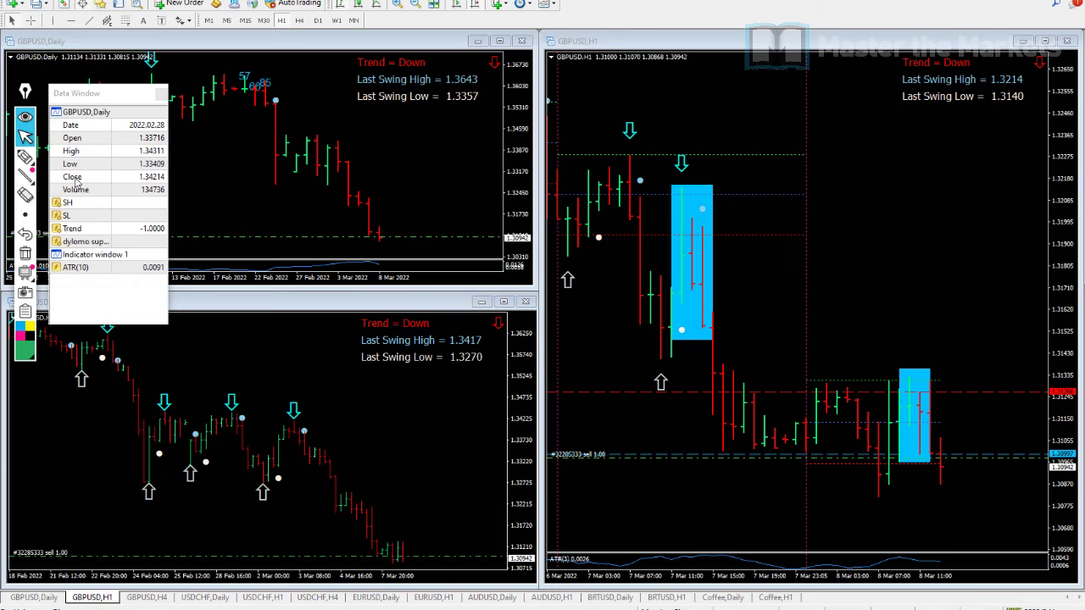
- Annotate the latest dotted range on the H1 chart with an arrow and a circle near its middle line, "US" above and "LT" below
click(26, 159)
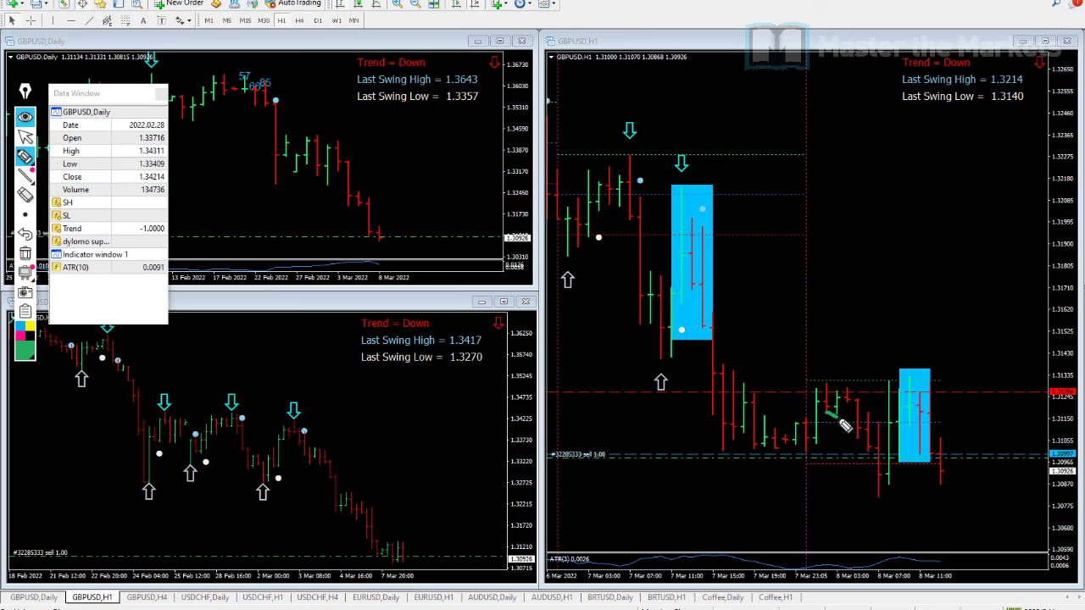
drag(848, 426, 859, 416)
drag(836, 473, 848, 489)
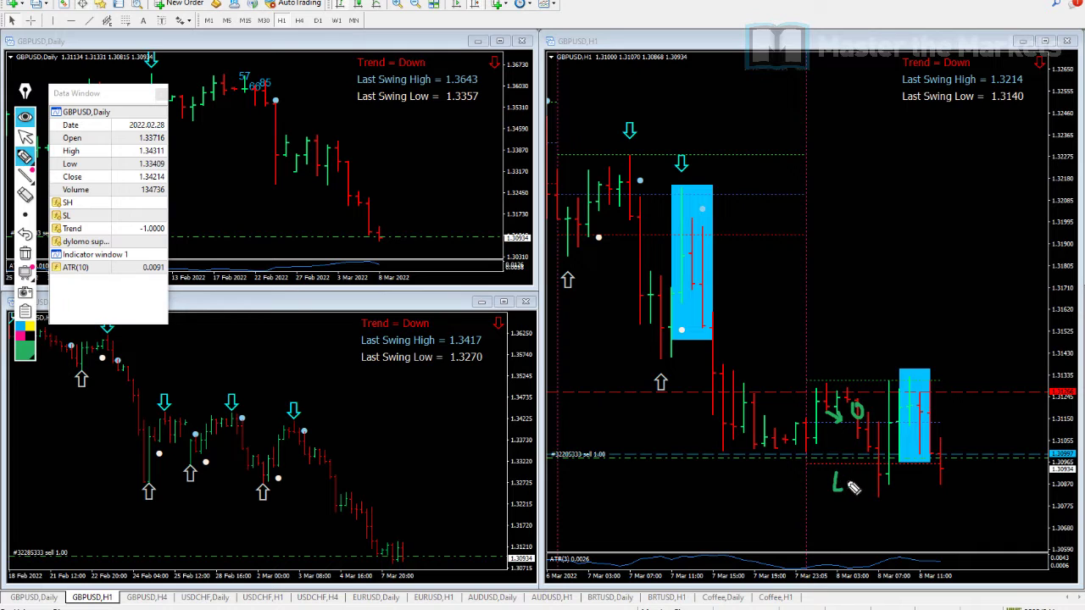
drag(843, 356, 855, 355)
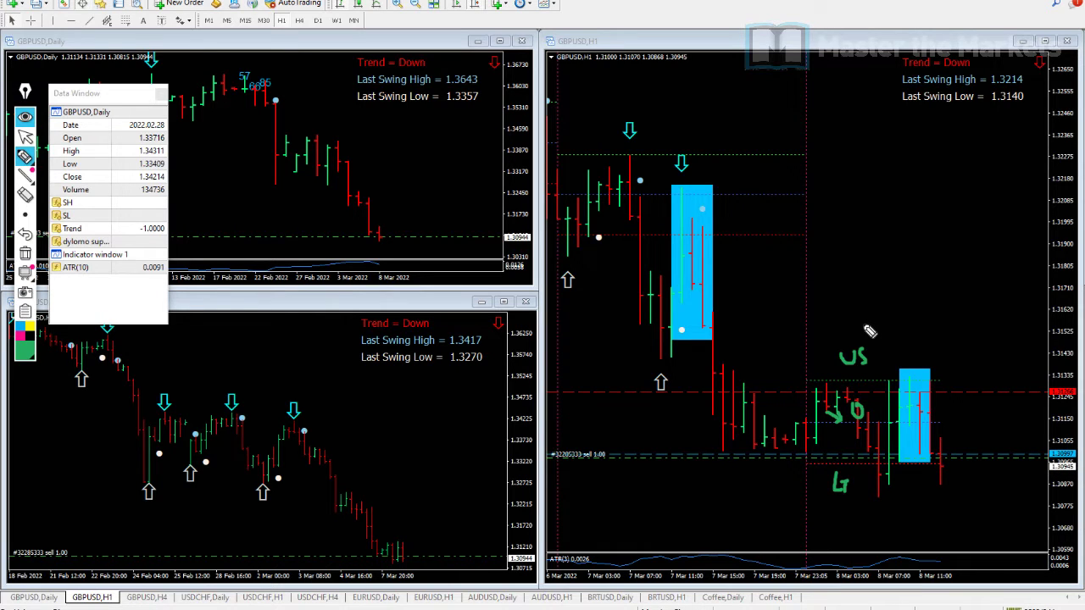
click(26, 136)
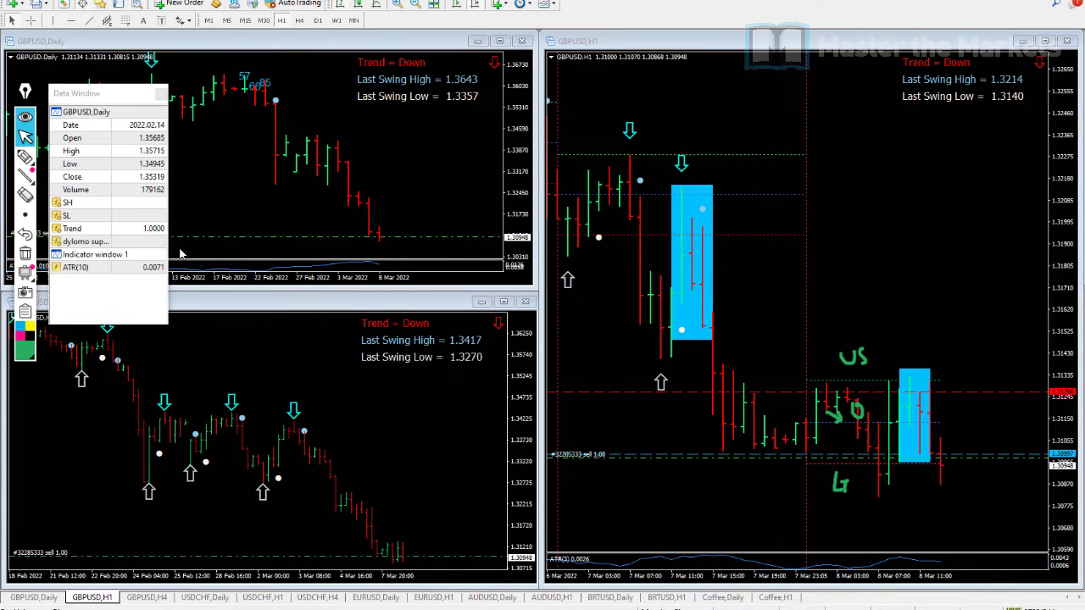
- Circle the bars' break at the lower dotted line and mark the highs at the upper line, with a green down arrow above the blue rectangle
click(26, 157)
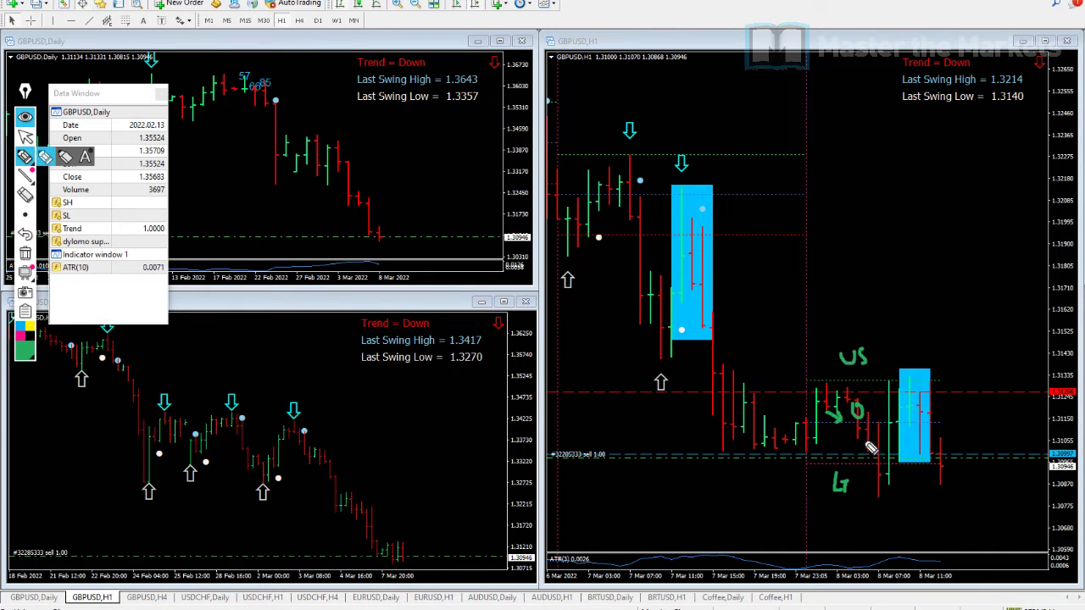
drag(864, 463, 878, 466)
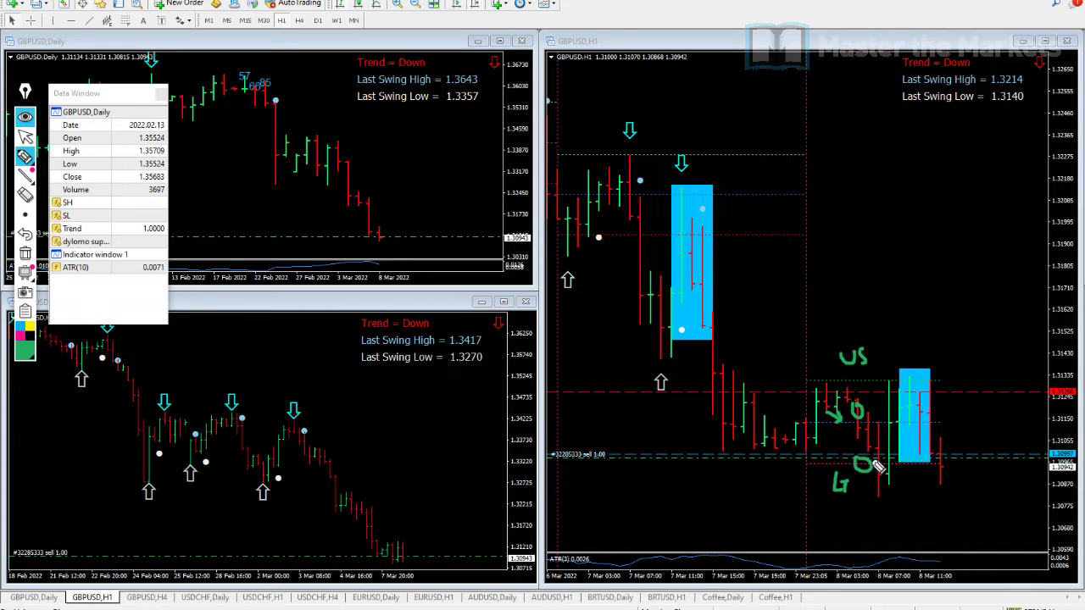
mouse_move(897, 382)
mouse_down()
mouse_move(883, 376)
mouse_move(897, 388)
mouse_move(898, 367)
mouse_up()
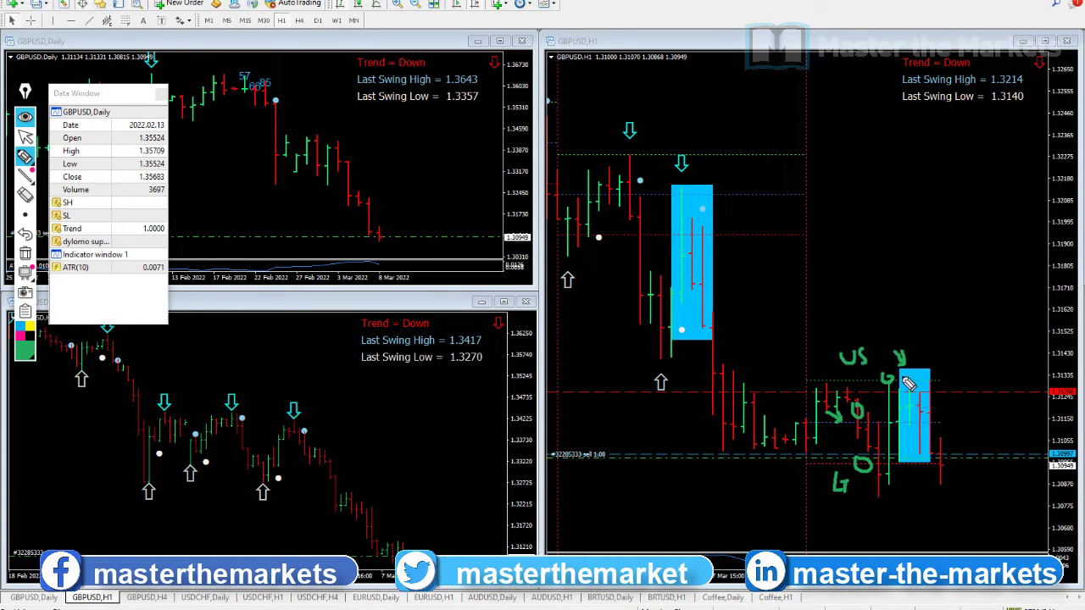
drag(918, 336, 918, 360)
drag(927, 344, 920, 360)
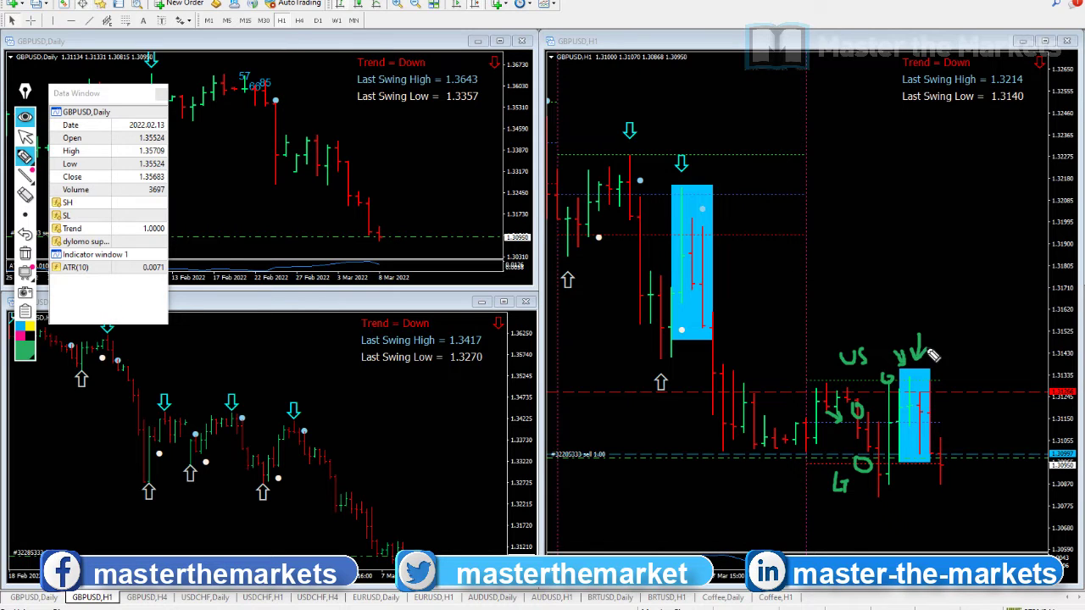
- Move the blue rectangle off the latest H1 bars into the empty chart area above them
click(26, 138)
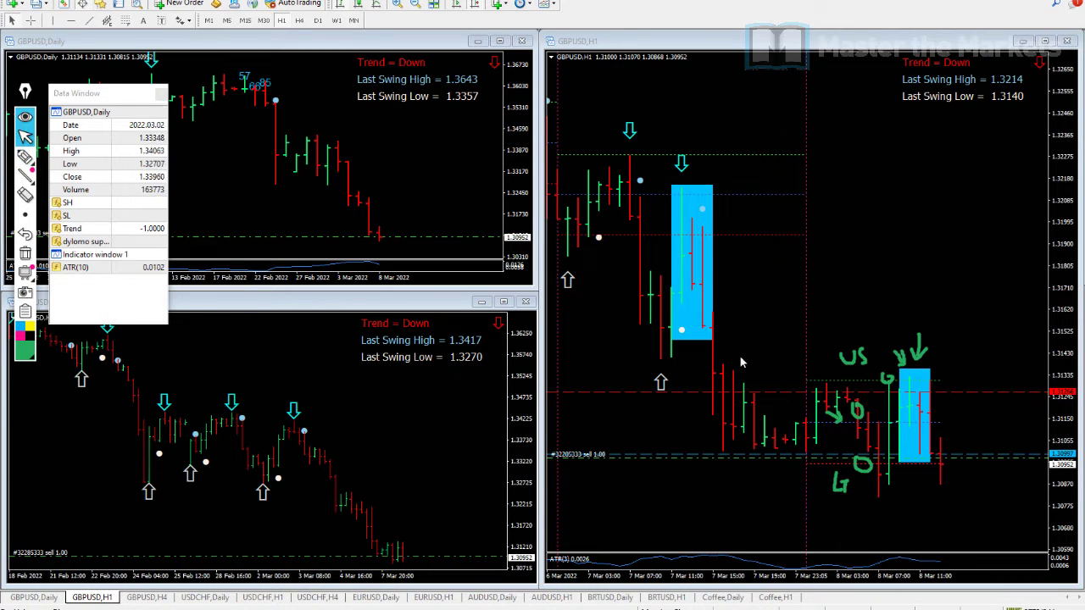
click(918, 422)
drag(918, 422, 947, 265)
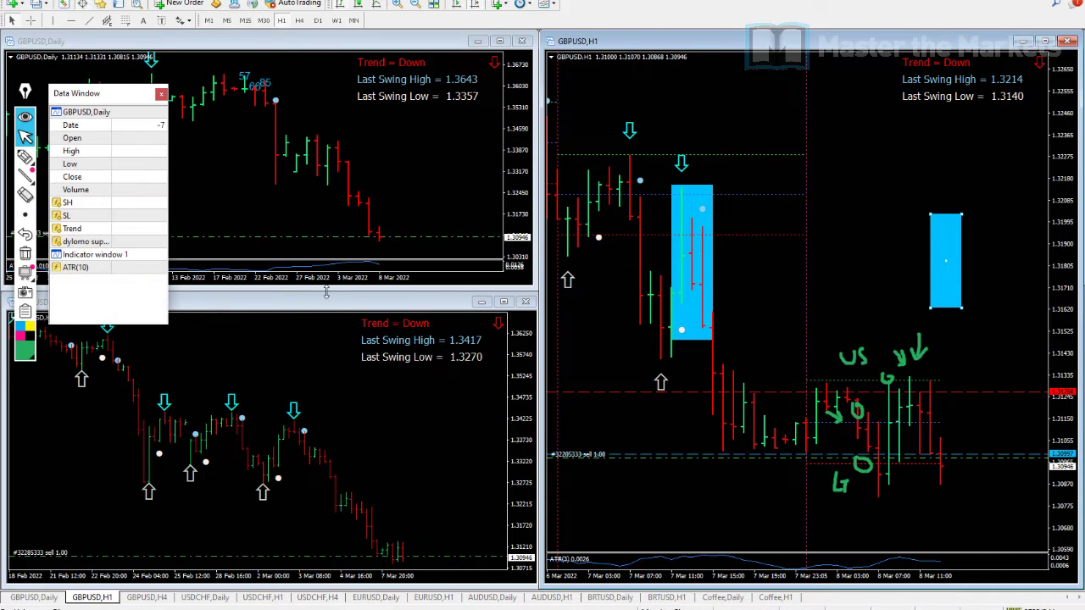
- Mark the uncovered H1 bars with green arrows, circle the low at the entry line and outline the whole bar group
click(25, 156)
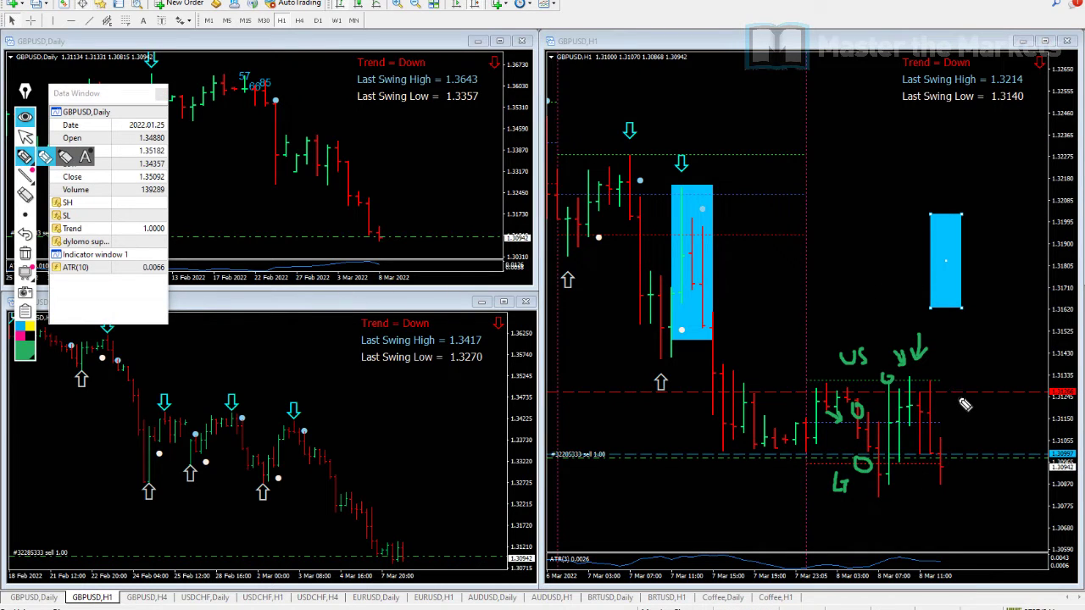
drag(964, 392, 955, 411)
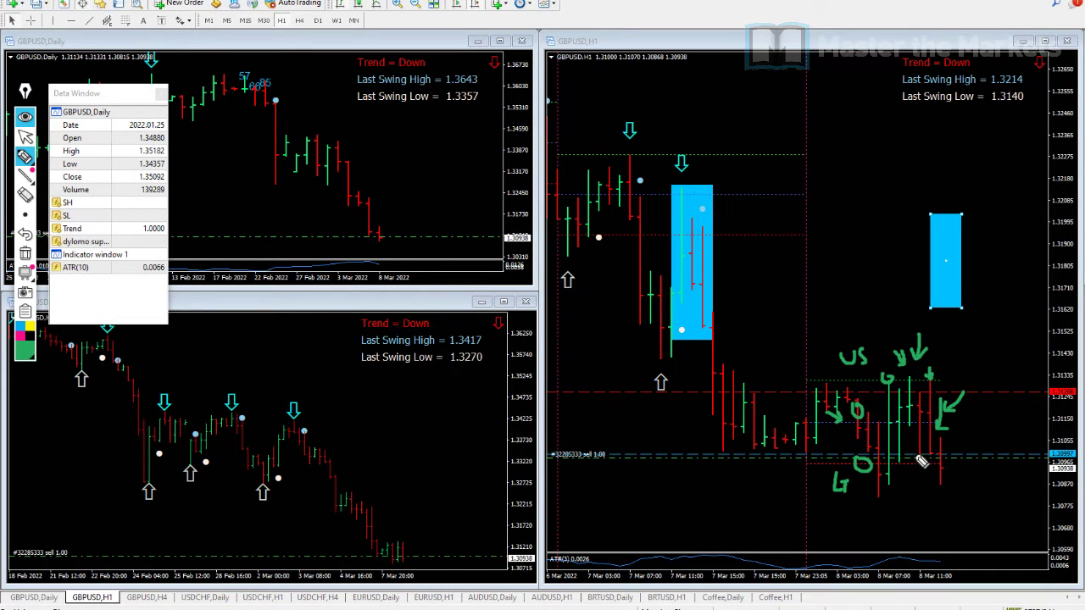
drag(923, 454, 925, 449)
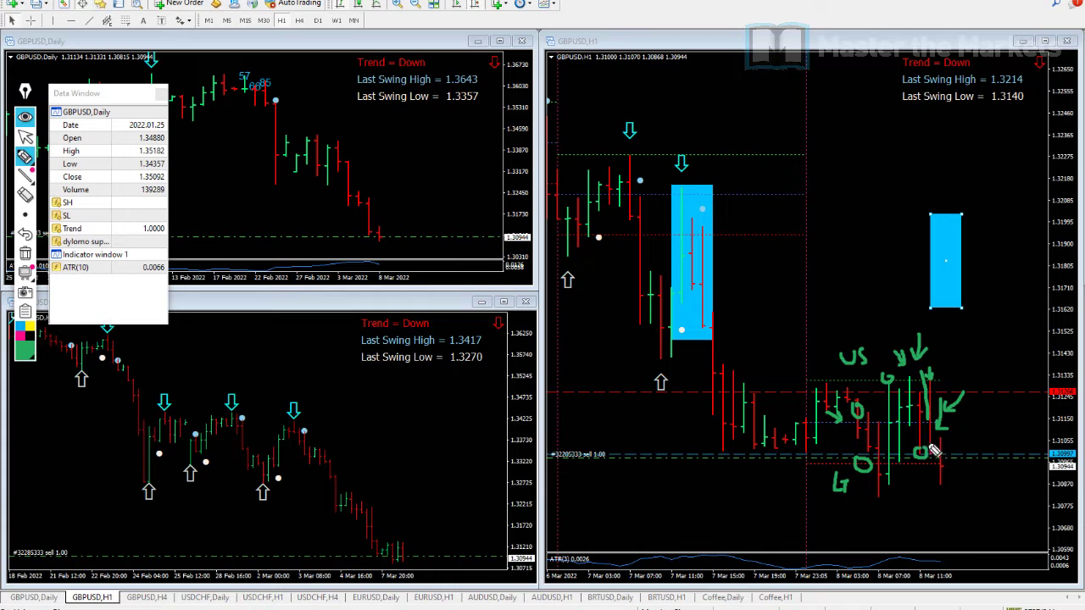
mouse_move(933, 451)
mouse_down()
mouse_move(910, 466)
mouse_move(897, 383)
mouse_move(924, 378)
mouse_up()
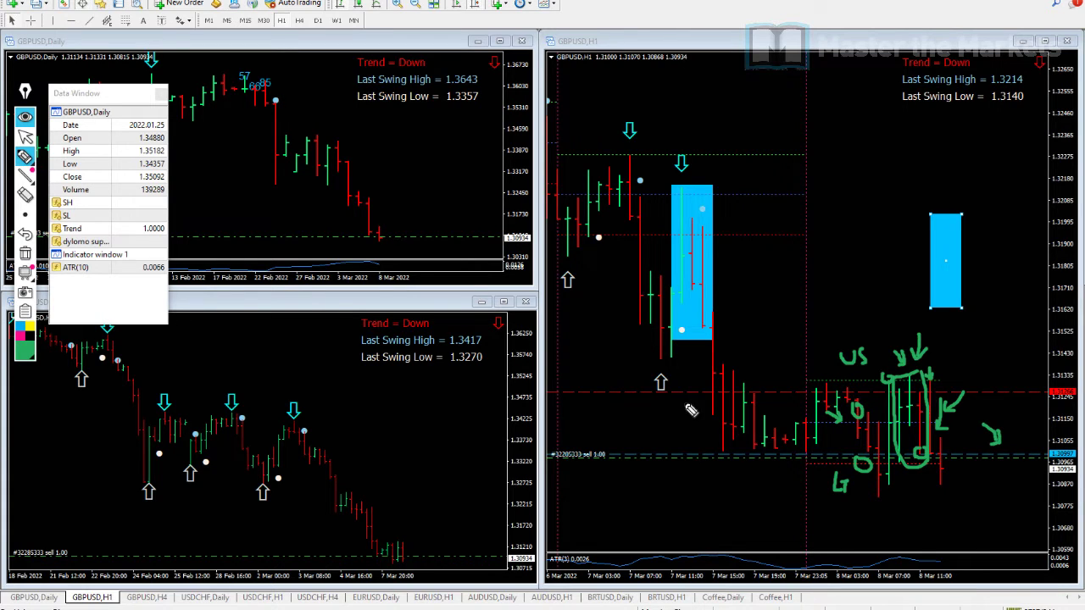
- Clear all drawings and circle the upper part of the red bar just below the upper dotted line
click(24, 253)
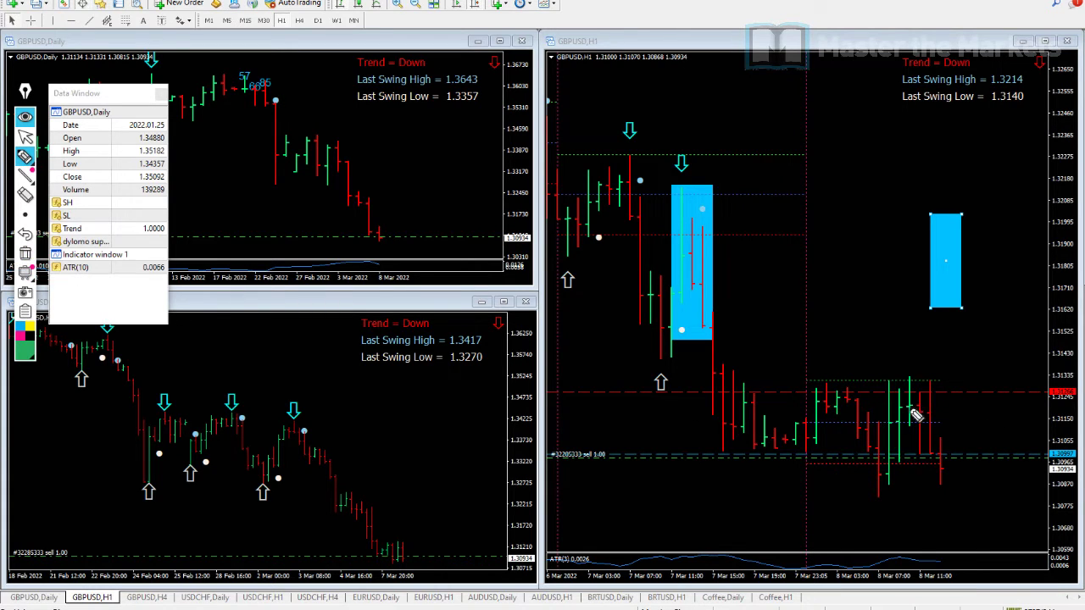
drag(927, 382, 927, 385)
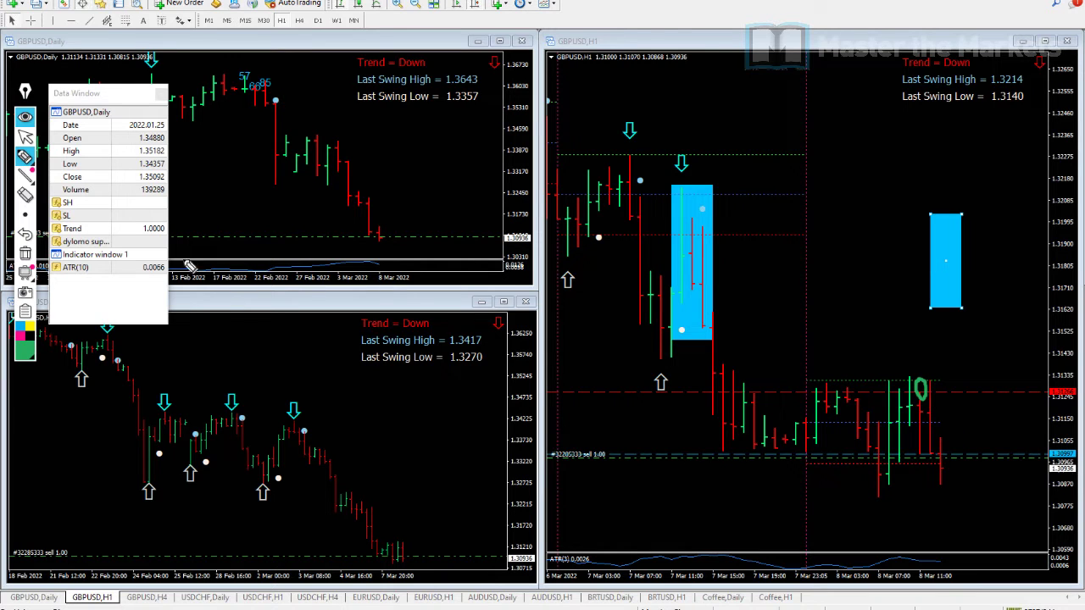
- Examine the ATR values of the 7 March 2022 daily bar and the green target line on the H1 chart
click(25, 135)
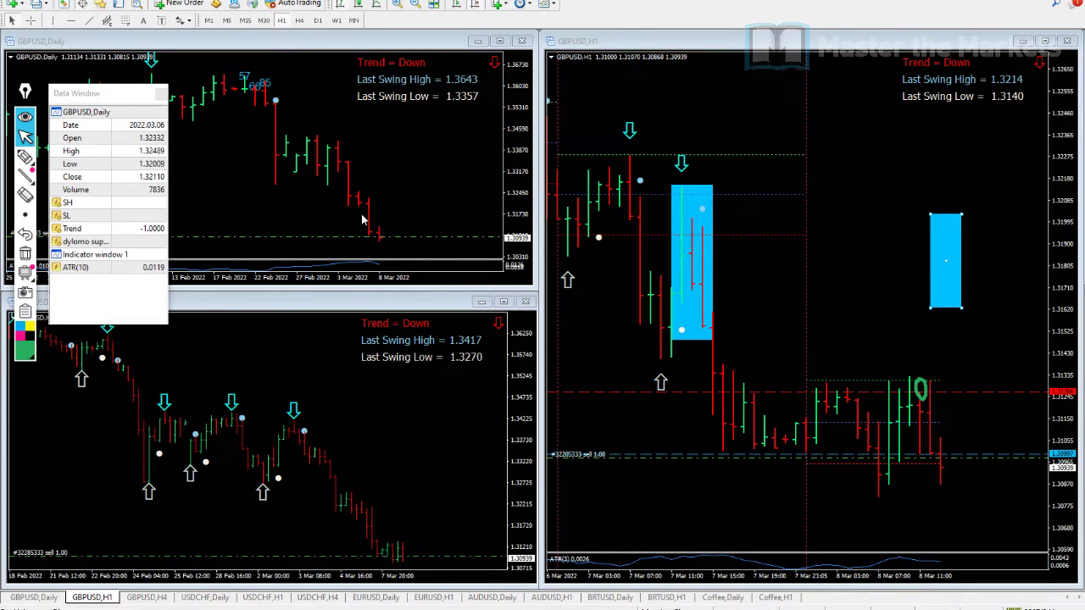
mouse_move(369, 220)
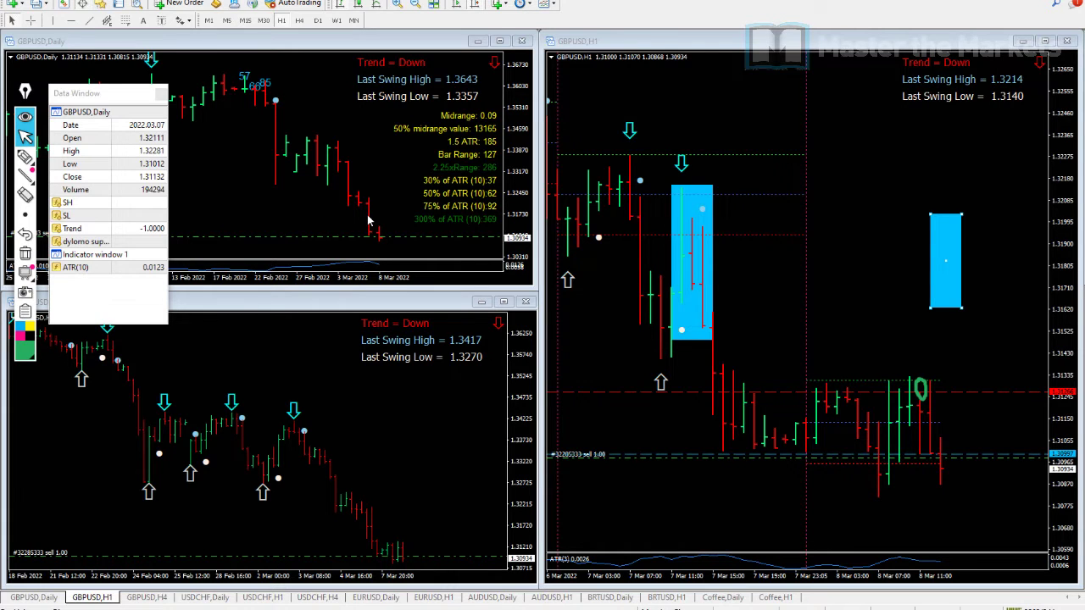
drag(1072, 246, 1070, 270)
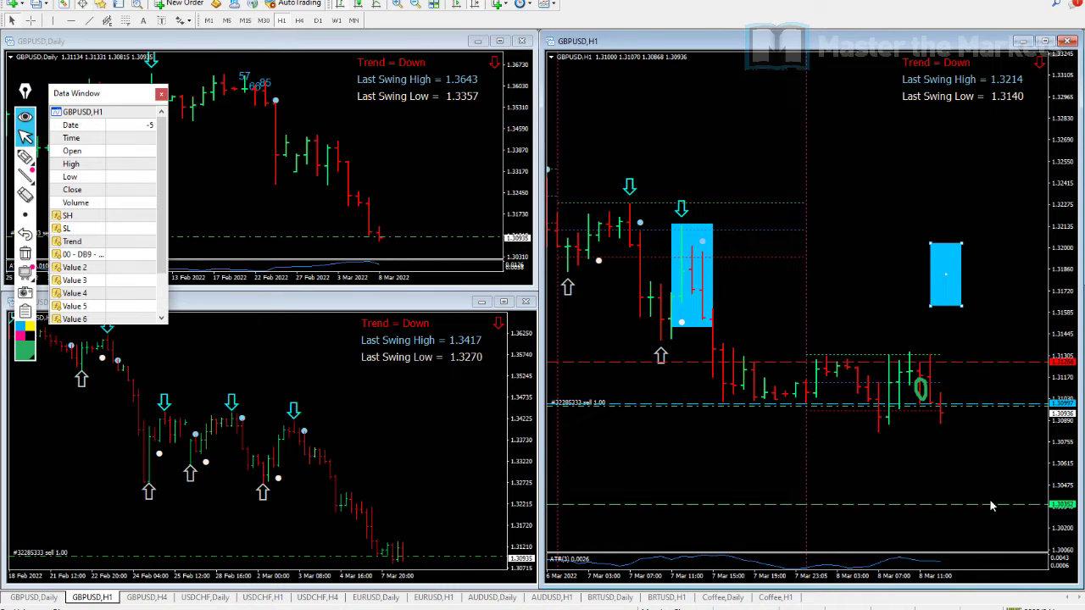
drag(1066, 437, 1062, 315)
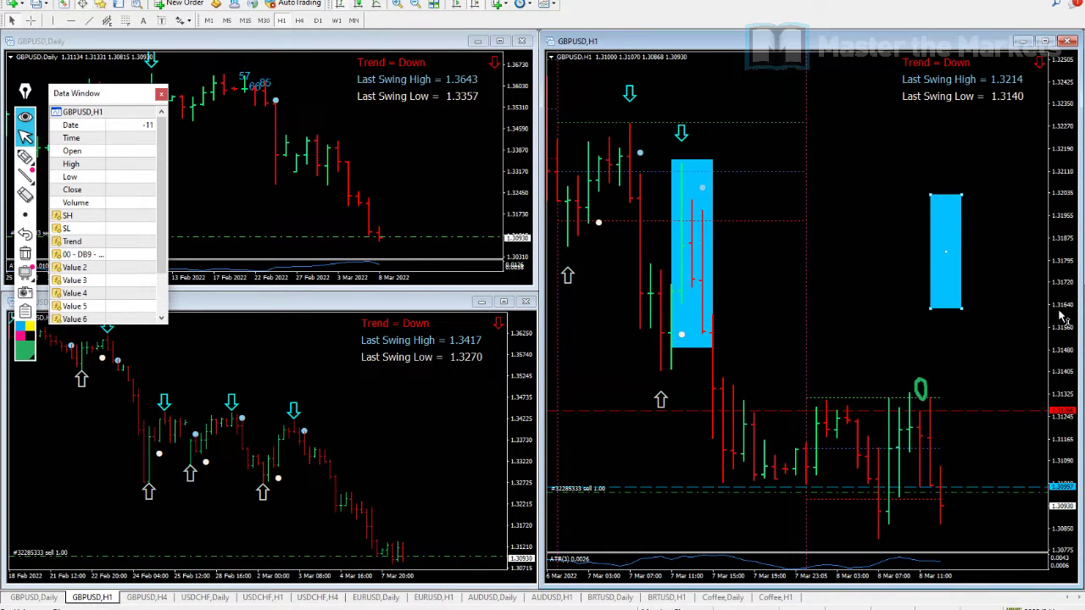
- Clear the drawings, show the open trades, box the Profit value in green and write an underlined "UR" beside it
click(25, 253)
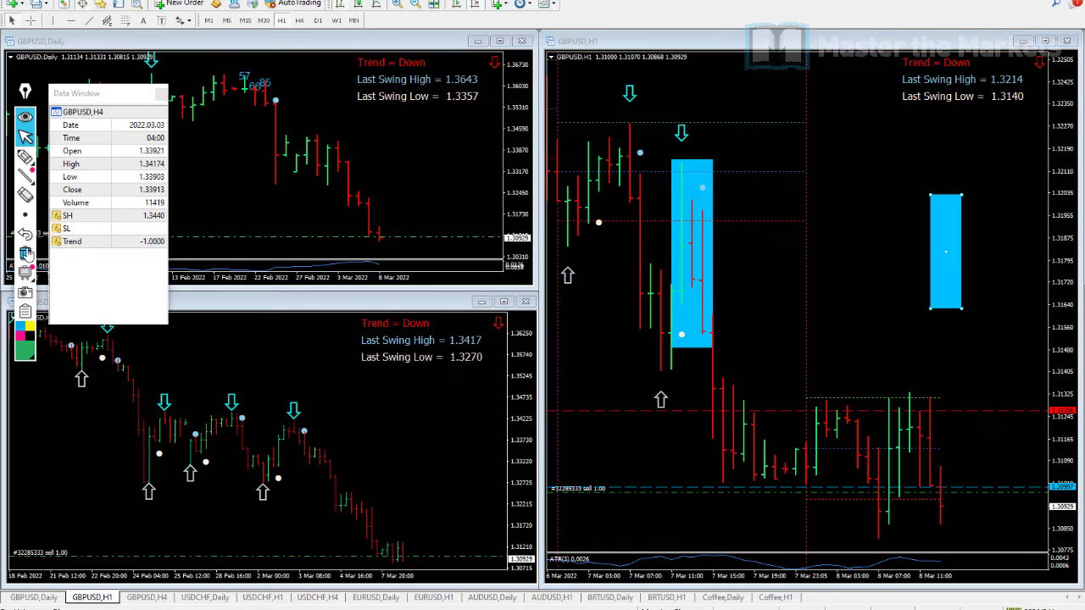
click(125, 5)
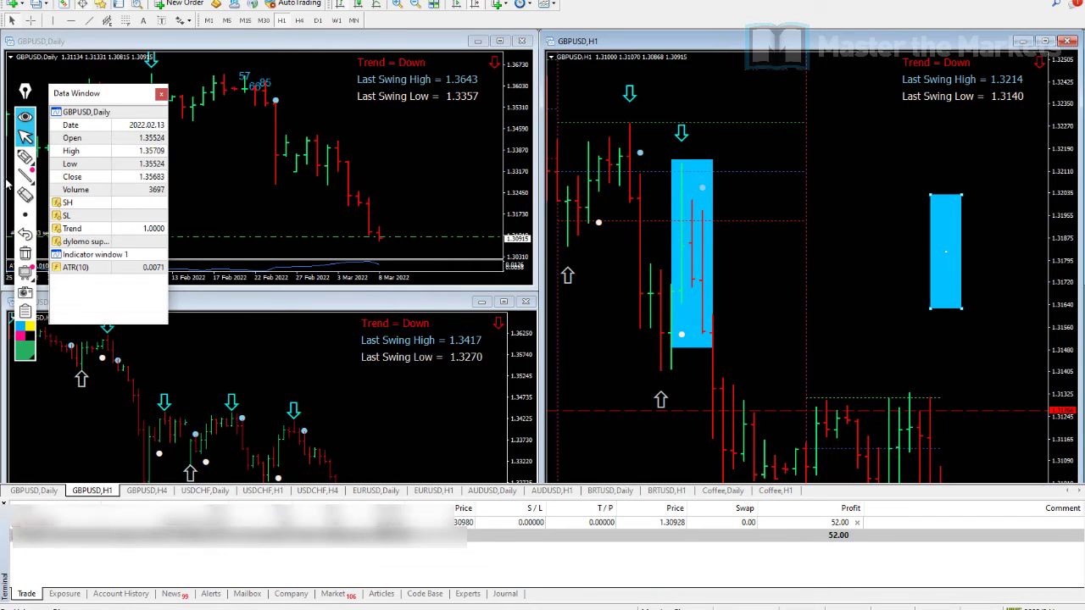
click(25, 158)
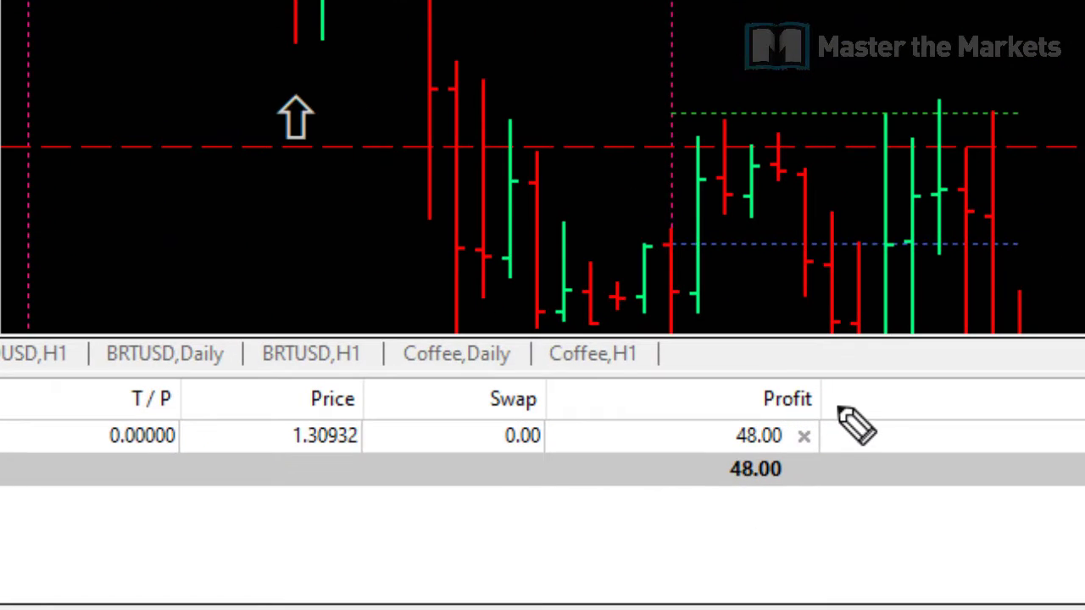
mouse_move(837, 400)
mouse_down()
mouse_move(835, 523)
mouse_move(687, 405)
mouse_move(833, 395)
mouse_move(890, 448)
mouse_move(903, 410)
mouse_move(937, 442)
mouse_up()
drag(852, 458, 1048, 454)
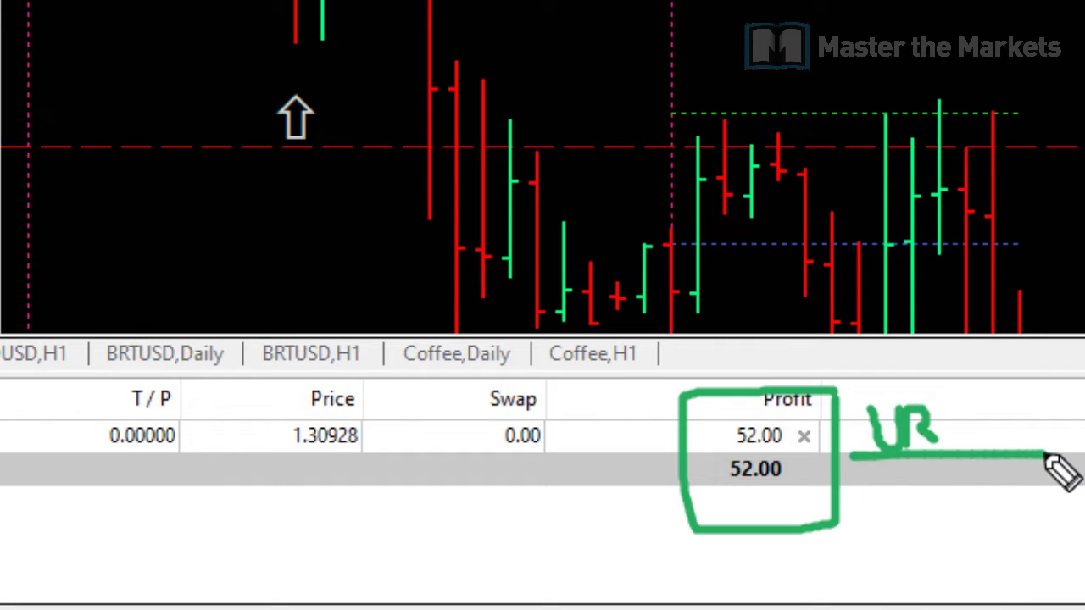
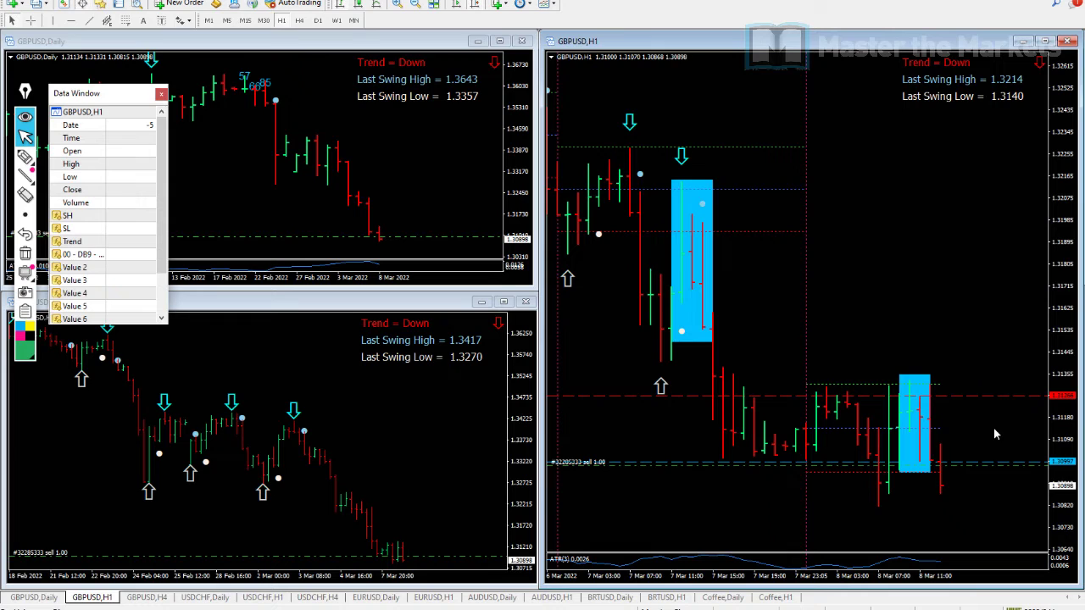
- Compress the GBPUSD H1 price scale to bring the green target line into view, and display the open trades
drag(1059, 335, 1061, 324)
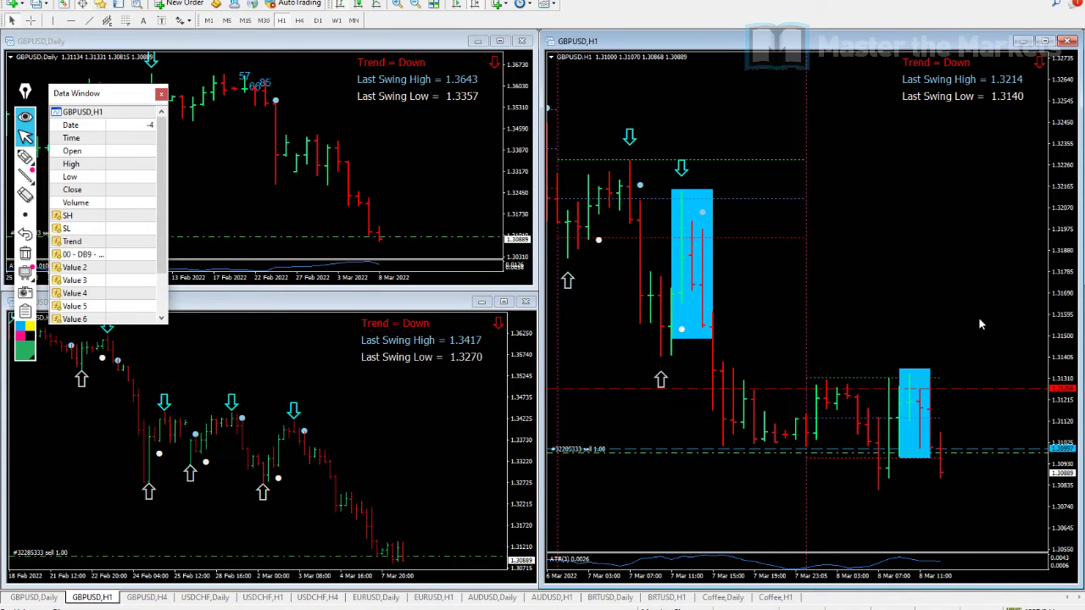
drag(1065, 269, 1068, 286)
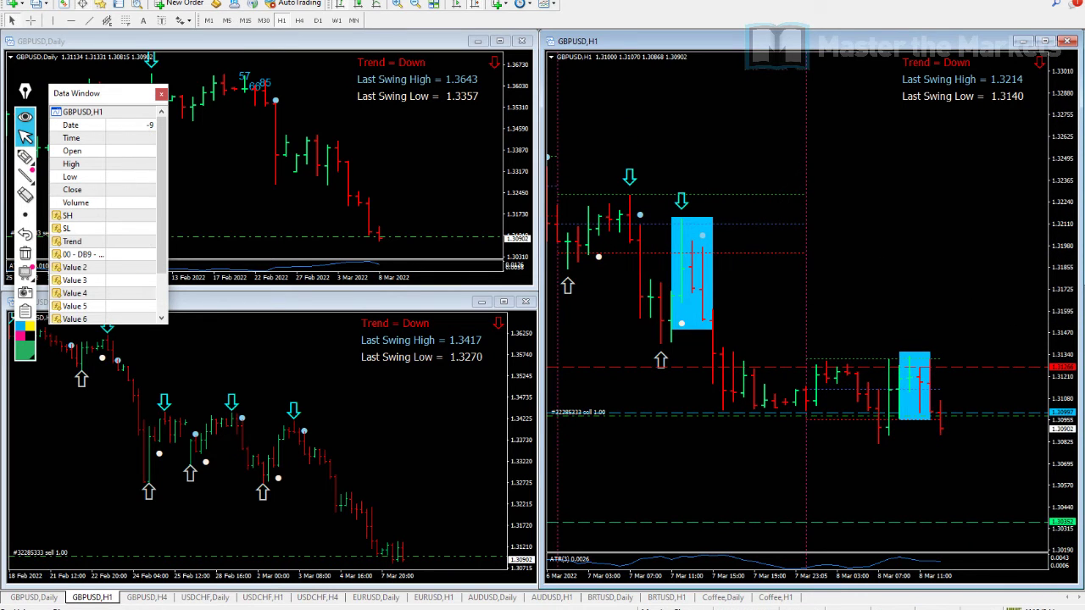
key(ctrl+t)
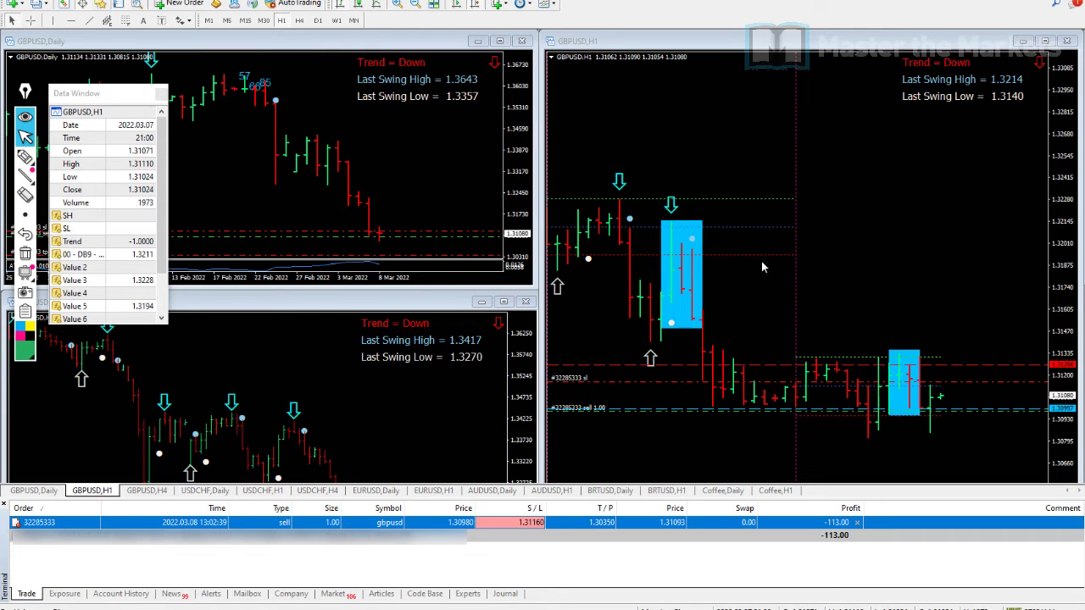
click(948, 216)
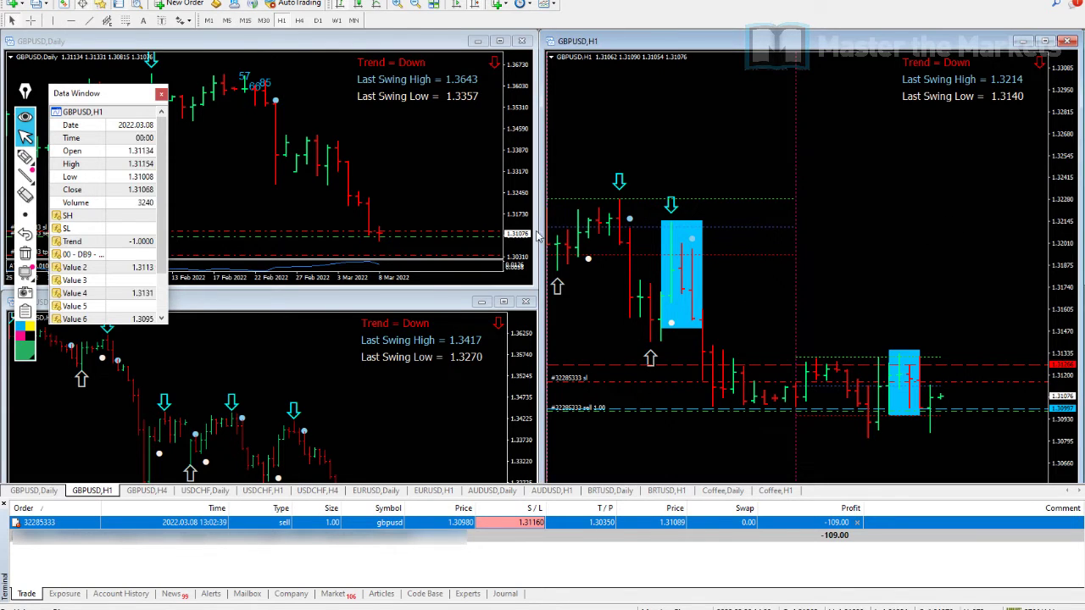
- Draw a green arrow towards the open trade's Profit value and write an underlined "UL" beside it
click(886, 529)
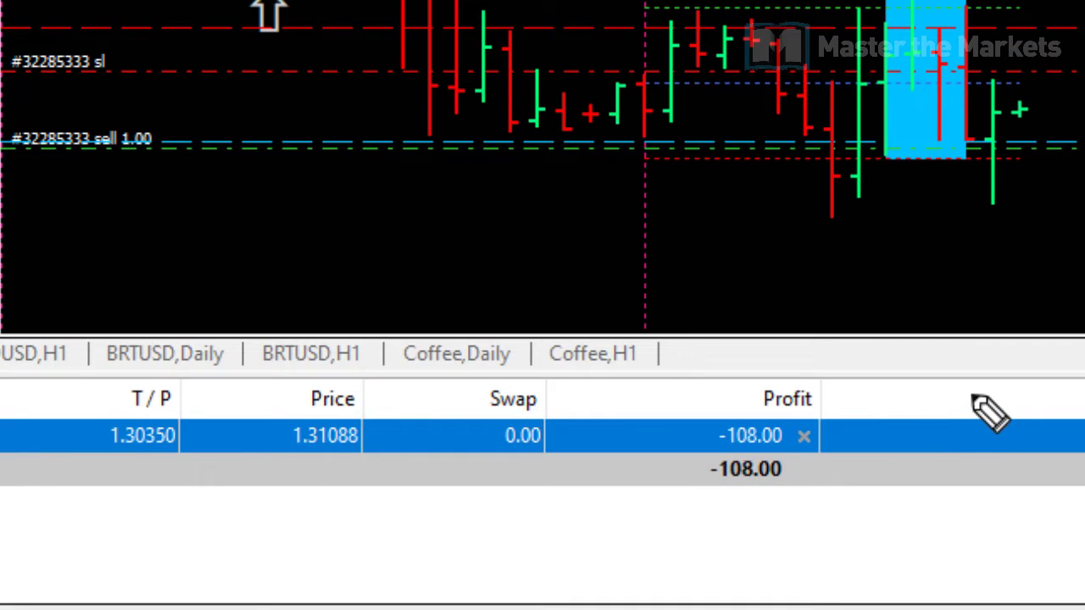
drag(922, 508, 902, 520)
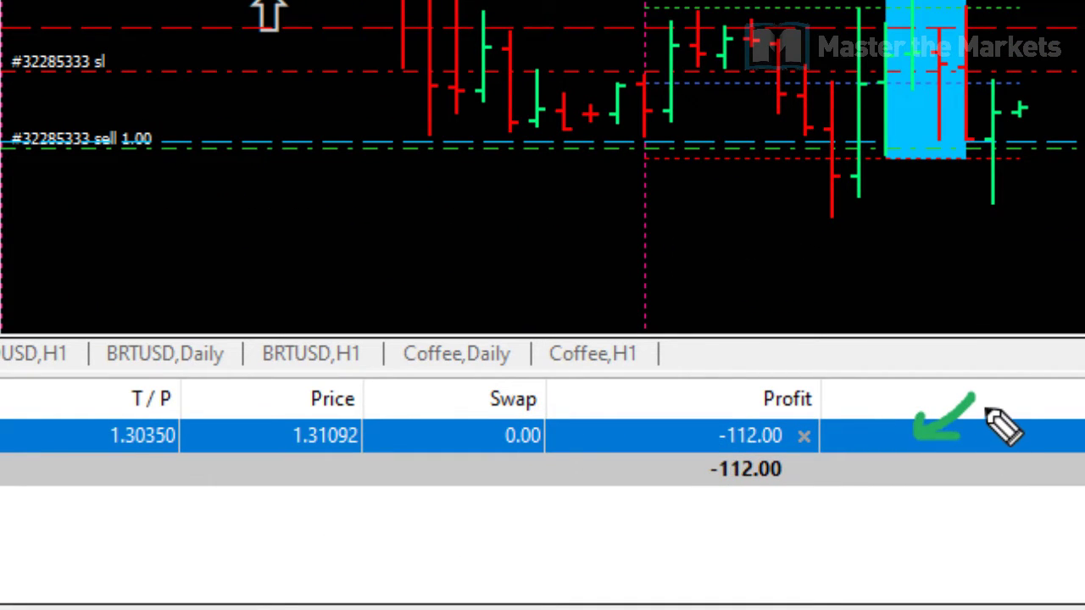
mouse_move(987, 388)
mouse_down()
mouse_move(1008, 408)
mouse_move(1022, 383)
mouse_move(1035, 410)
mouse_move(1064, 406)
mouse_up()
drag(919, 437, 1084, 437)
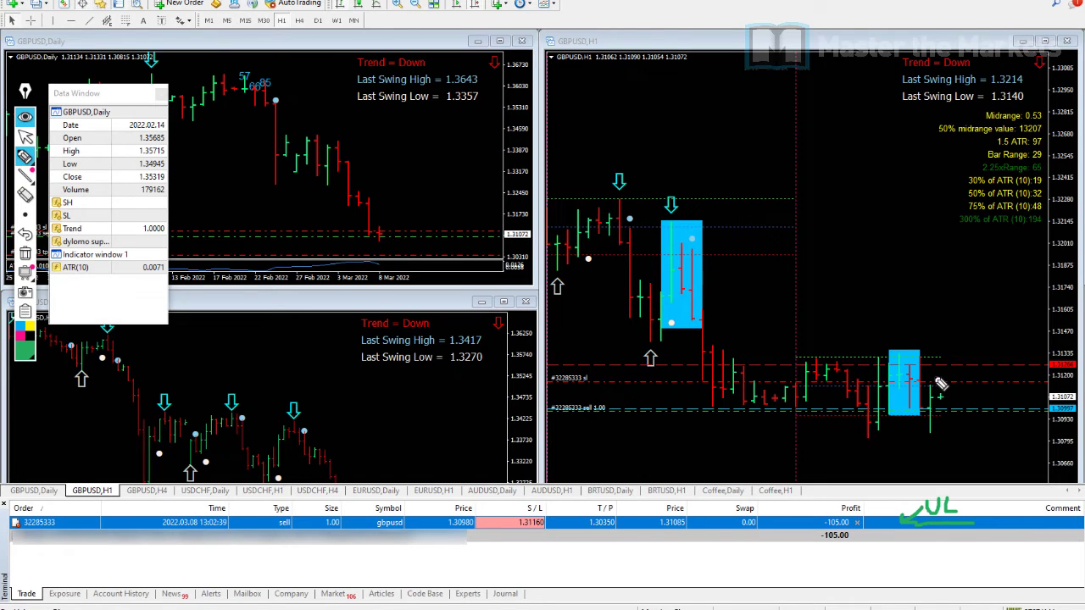
- Clear the green drawings and stretch the price scale of the GBPUSD H1 chart vertically
mouse_move(936, 381)
mouse_down()
mouse_move(931, 395)
mouse_move(946, 380)
mouse_move(935, 374)
mouse_up()
click(26, 253)
click(25, 135)
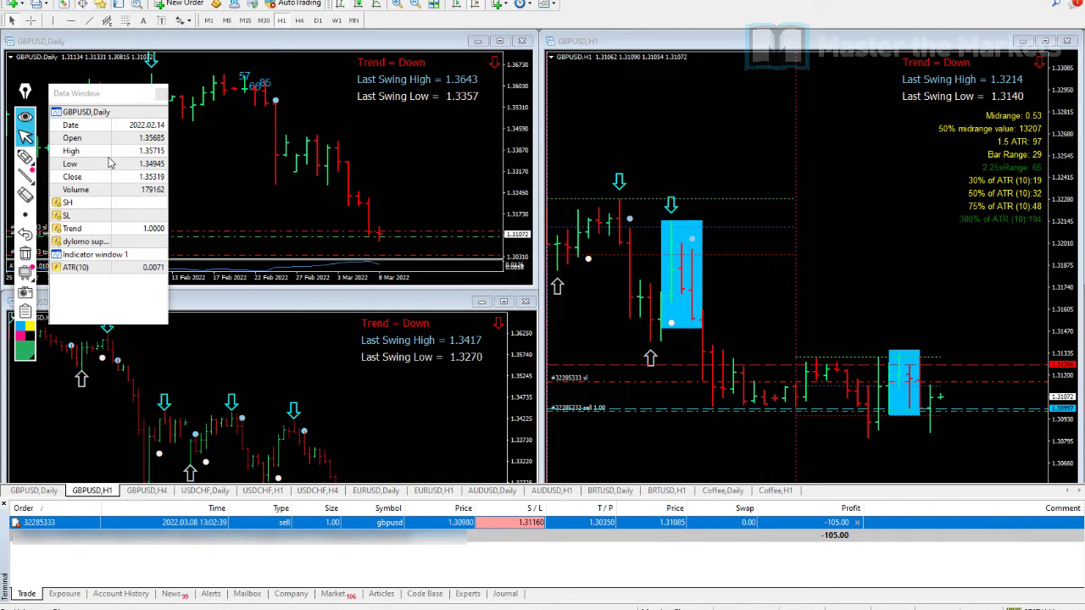
click(922, 235)
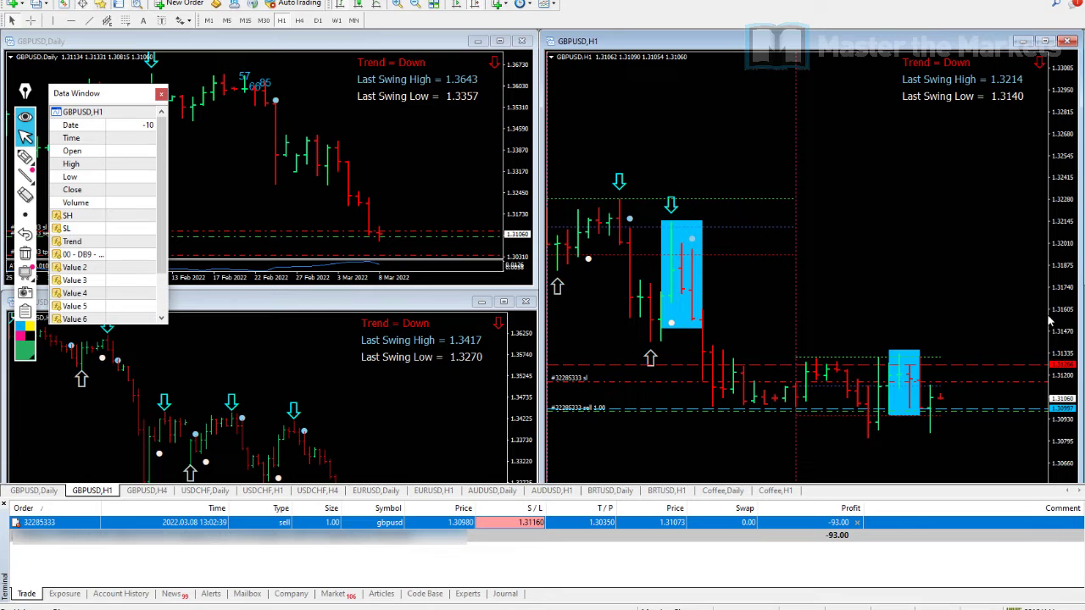
drag(1066, 321, 1067, 289)
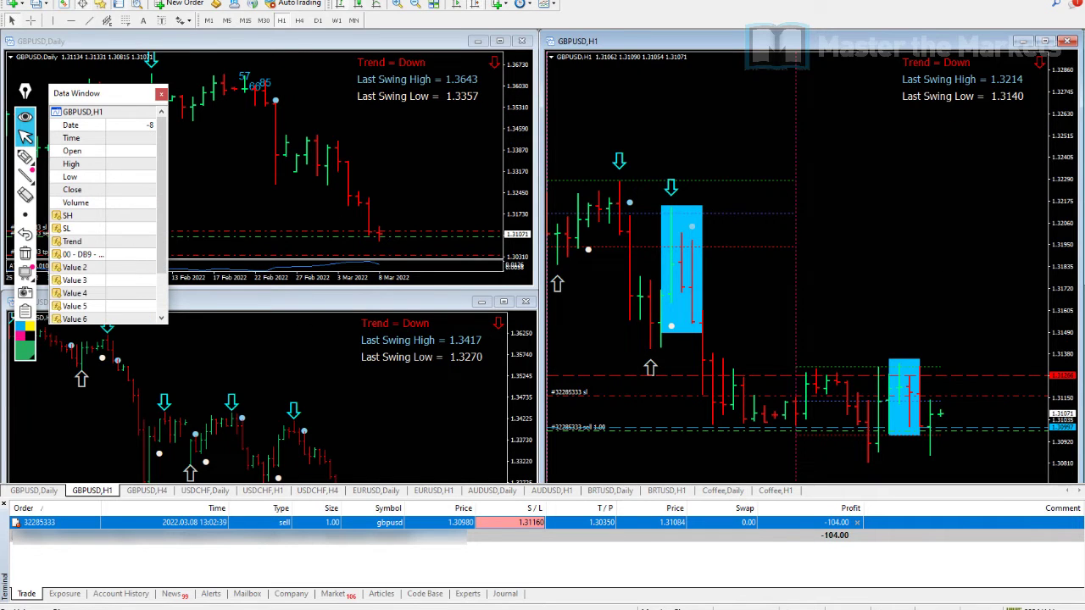
- Hide the trade list and draw green circles at the blue, red and orange lines, with marks beside the latest blue box
key(ctrl+t)
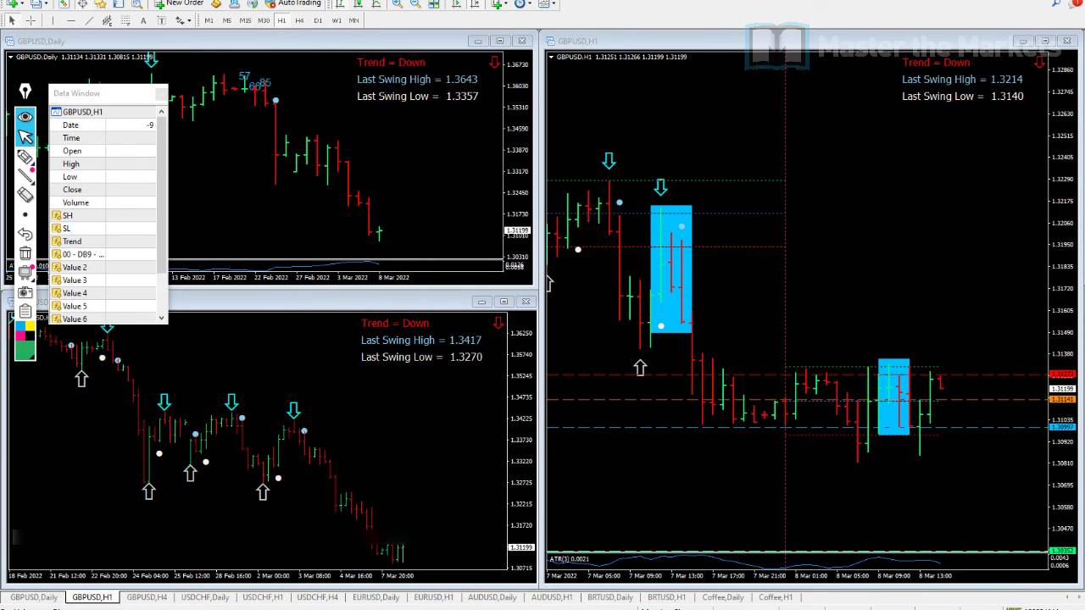
click(26, 156)
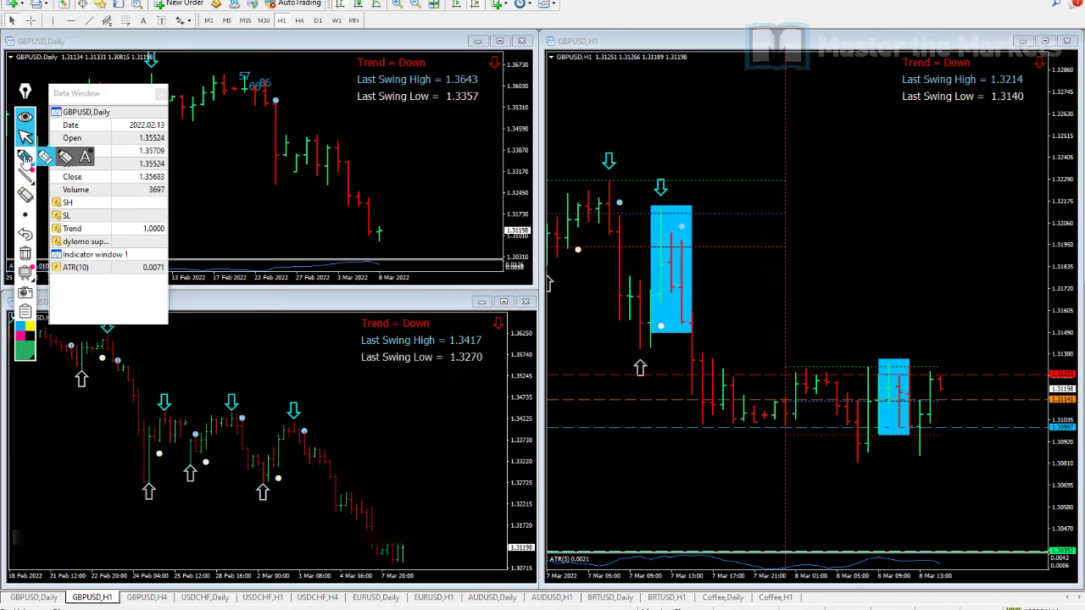
drag(966, 430, 973, 430)
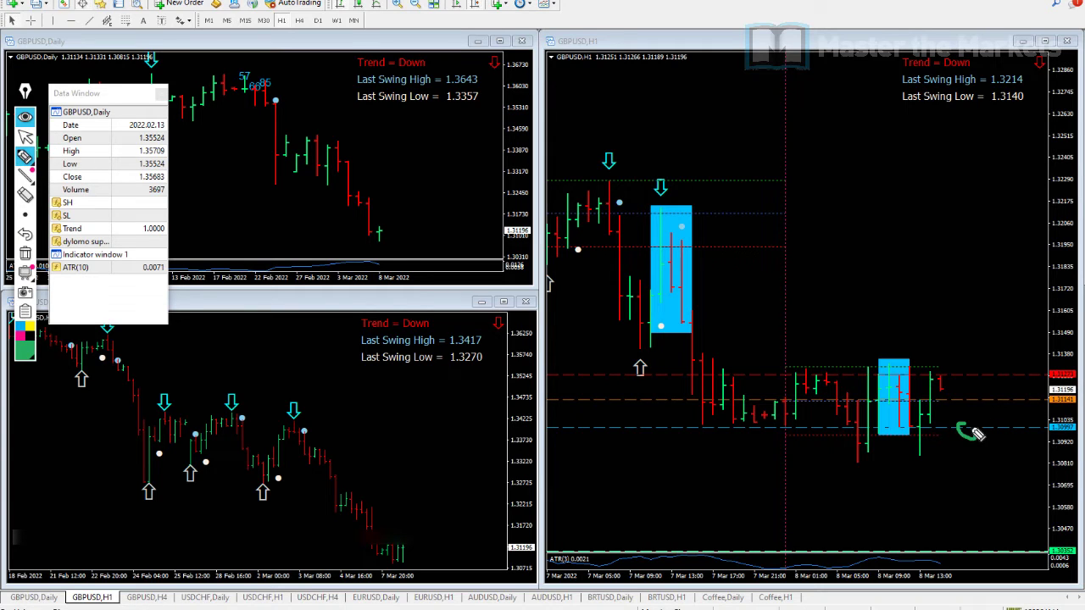
mouse_move(974, 370)
mouse_down()
mouse_move(943, 403)
mouse_move(961, 416)
mouse_move(956, 395)
mouse_move(915, 412)
mouse_move(932, 405)
mouse_move(916, 389)
mouse_move(928, 392)
mouse_up()
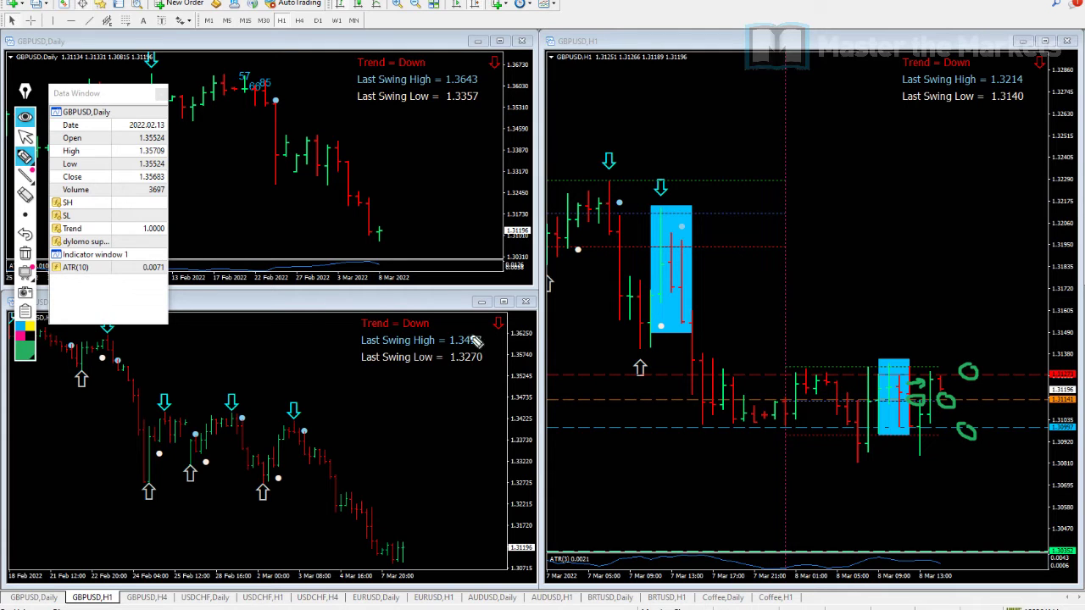
- Examine the price and ATR values of the 8 March 2022 bar on the GBPUSD daily chart
click(27, 137)
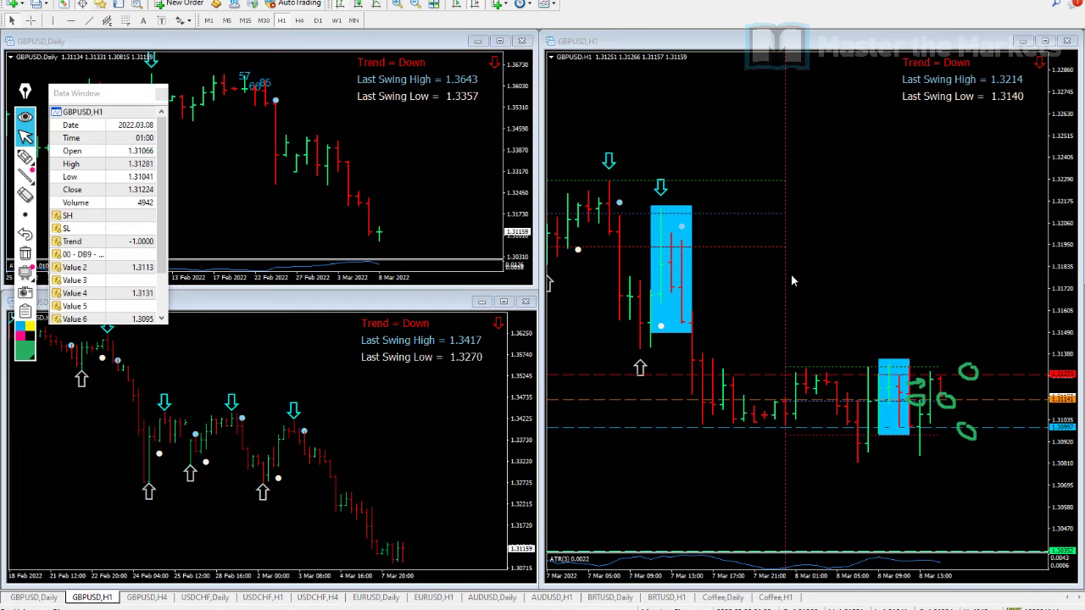
click(895, 310)
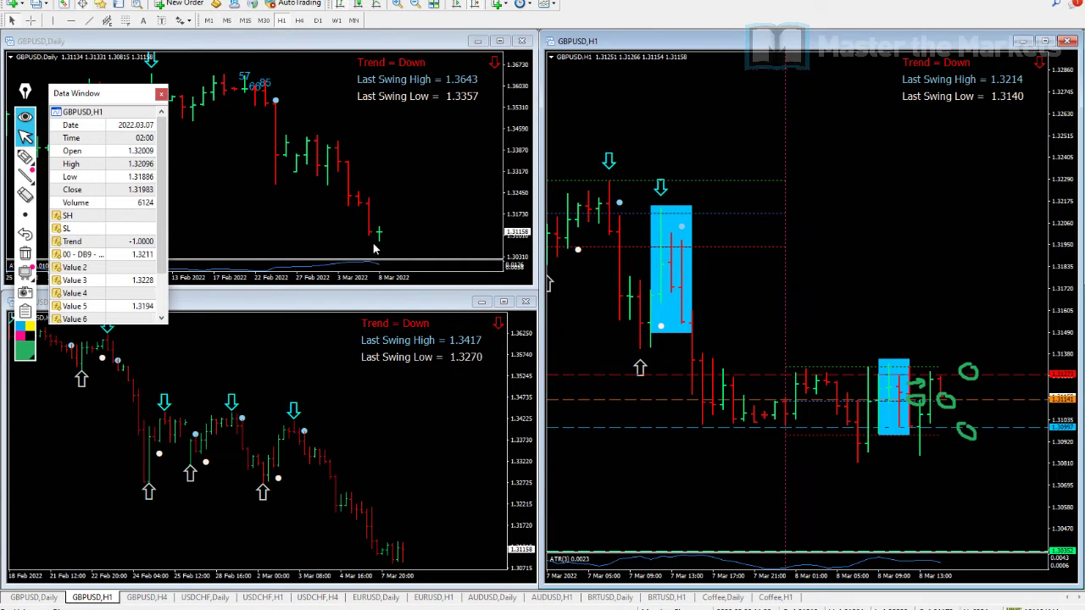
mouse_move(371, 236)
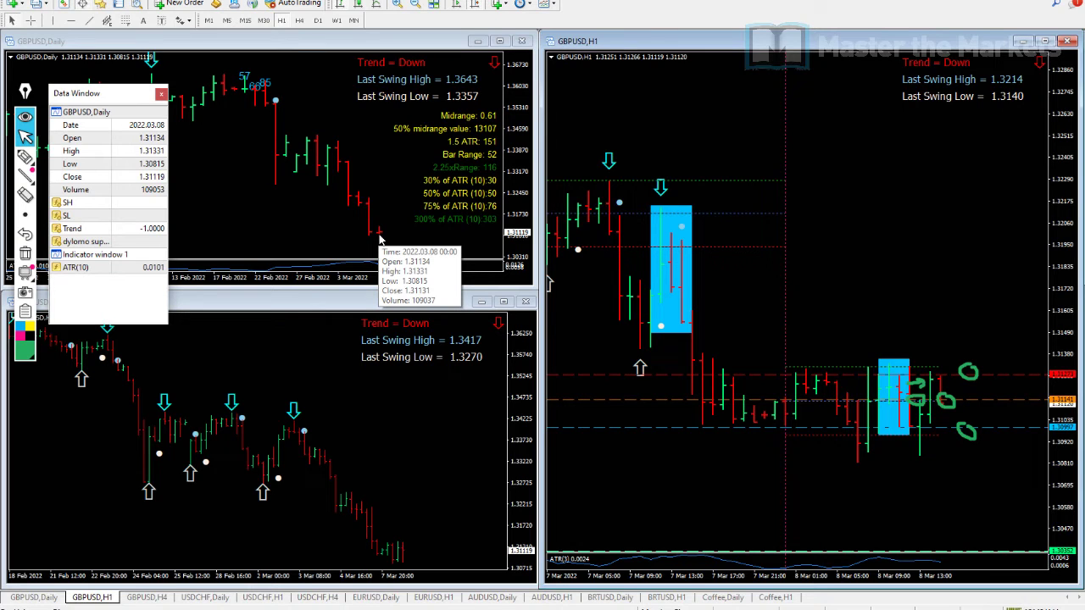
- Clear the drawings and add a green arrow to the latest blue box on the H1 chart with an underlined "NR"
click(27, 251)
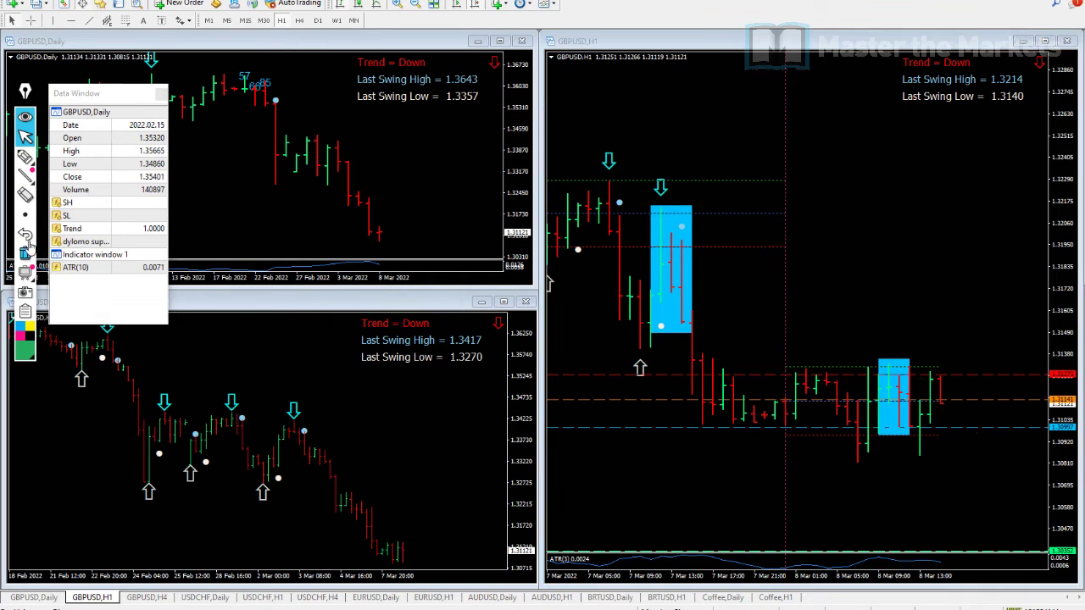
click(25, 156)
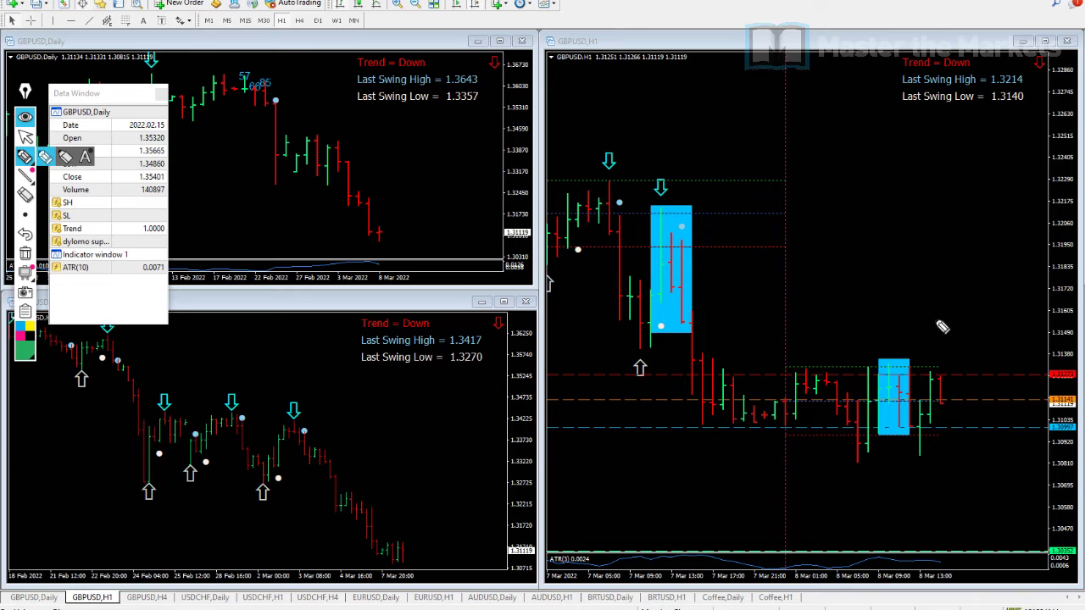
mouse_move(927, 310)
mouse_down()
mouse_move(917, 340)
mouse_move(935, 350)
mouse_move(940, 318)
mouse_move(968, 320)
mouse_move(1009, 349)
mouse_up()
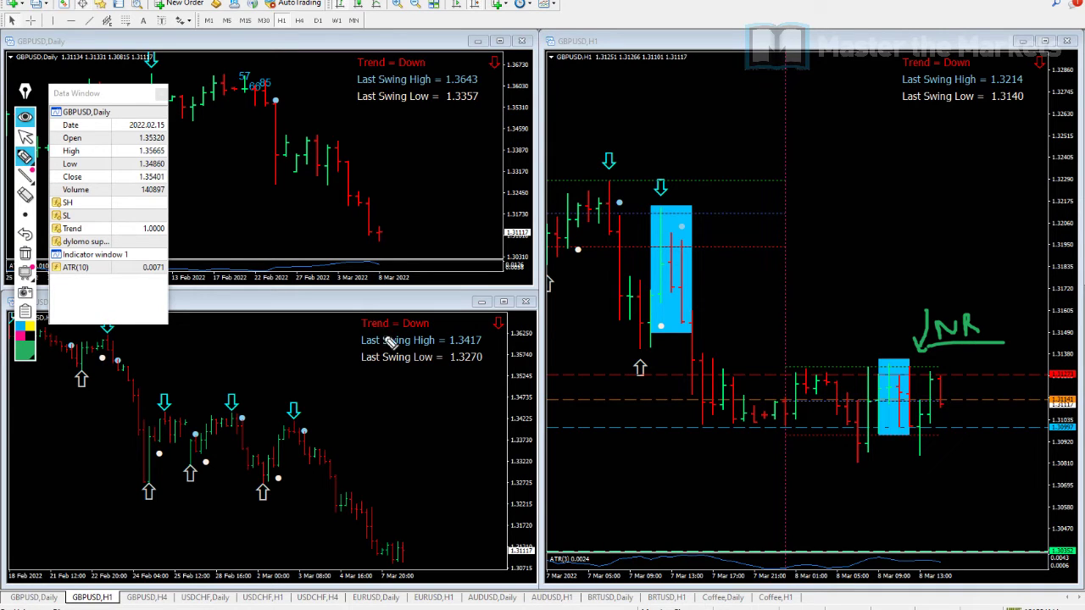
- Clear the "NR" annotation and display the account history below the charts
click(25, 253)
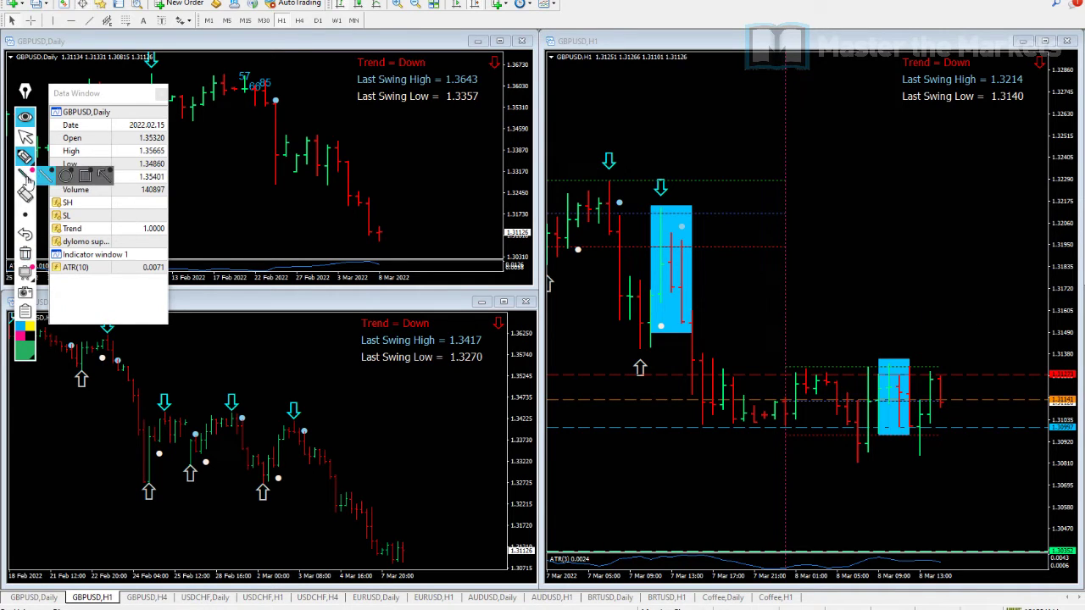
click(26, 136)
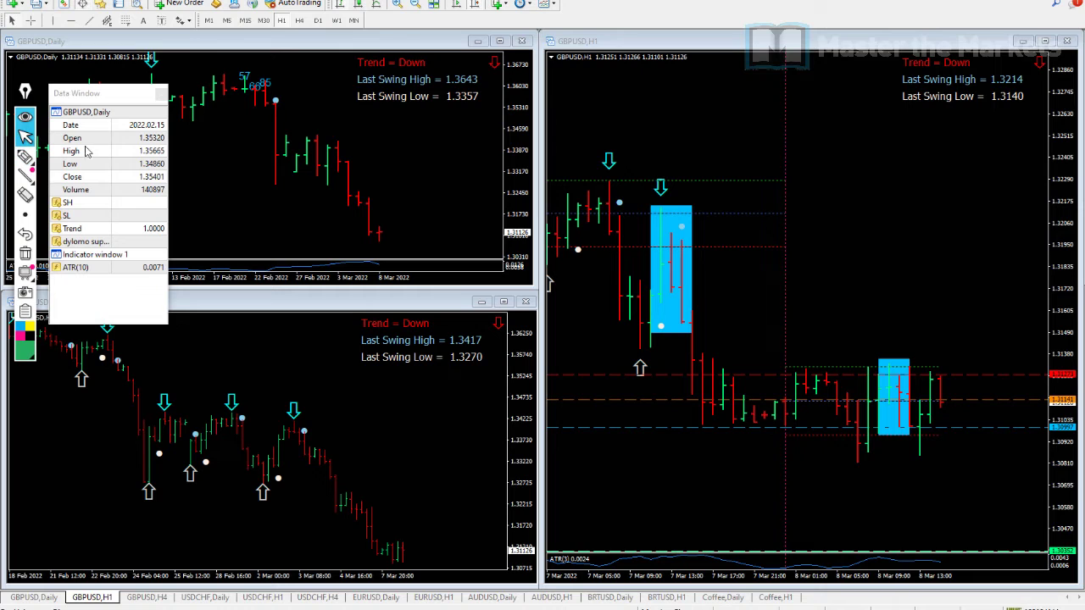
click(119, 5)
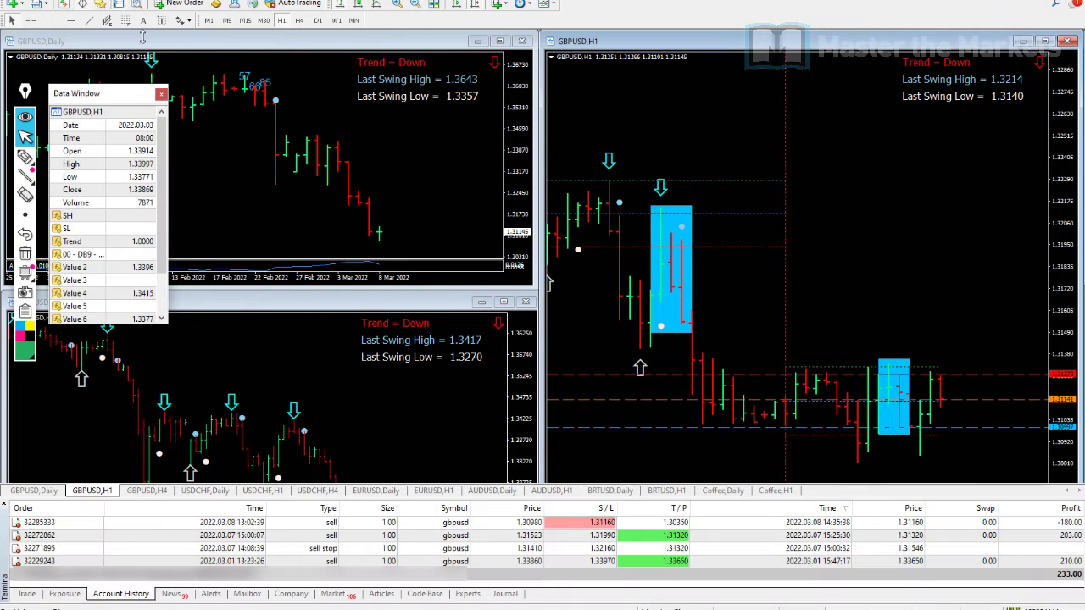
- Underline in green the Profit values of the three closed sell trades in the account history
click(25, 156)
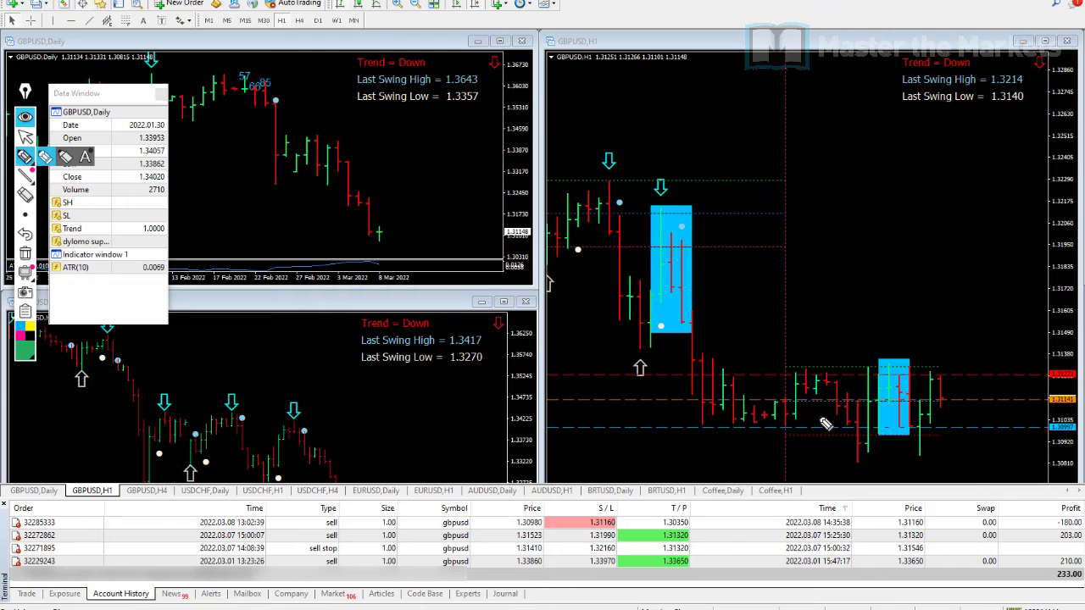
drag(1055, 532, 1082, 534)
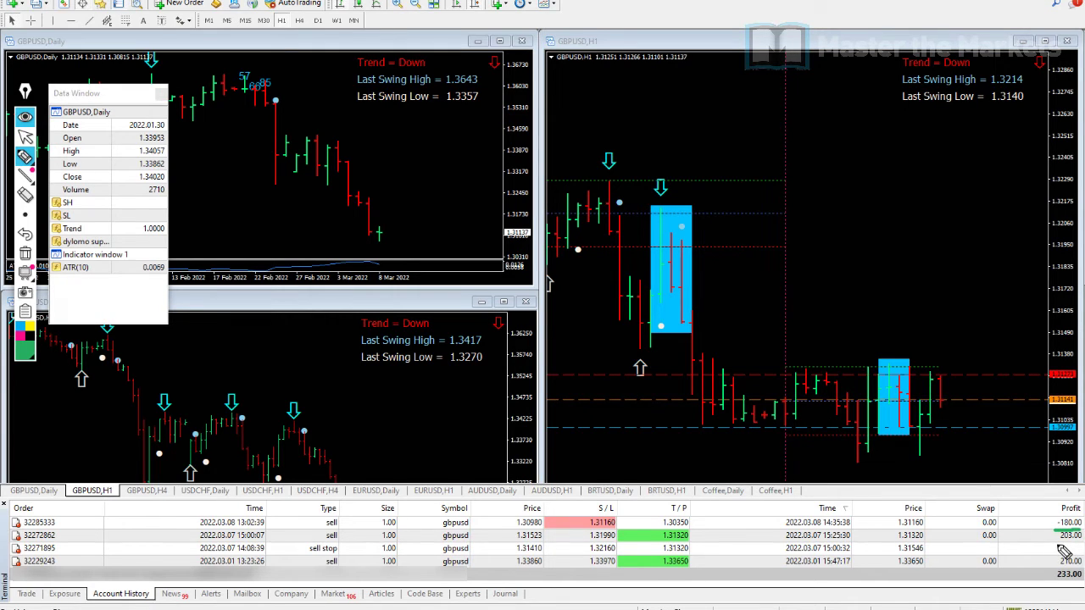
drag(1059, 566, 1079, 566)
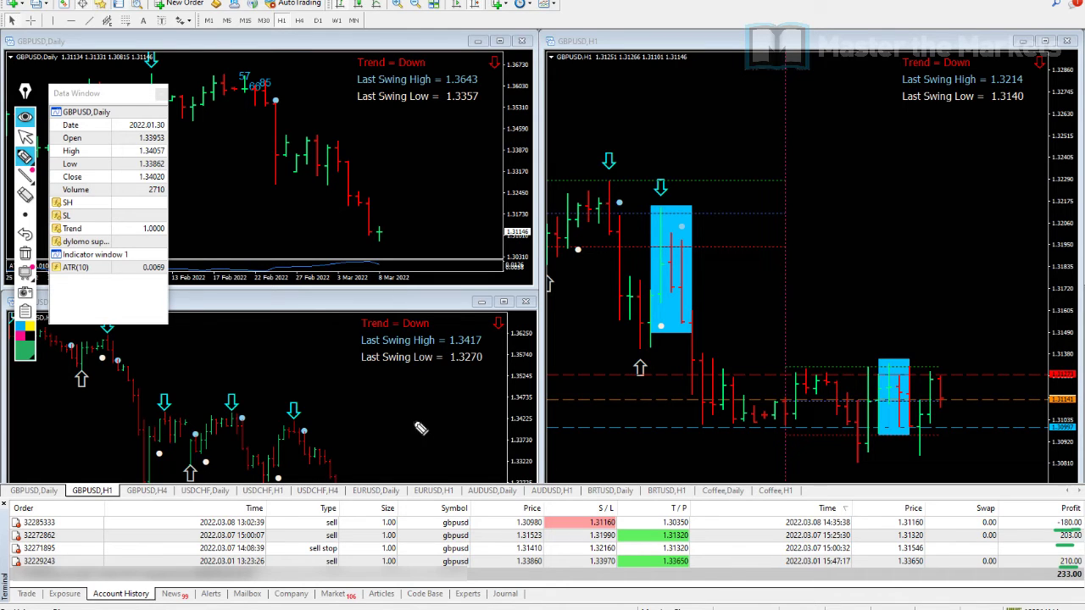
- Clear the green underlines and hide the account history to inspect the 8 March 14:00 bar on the H1 chart
click(25, 253)
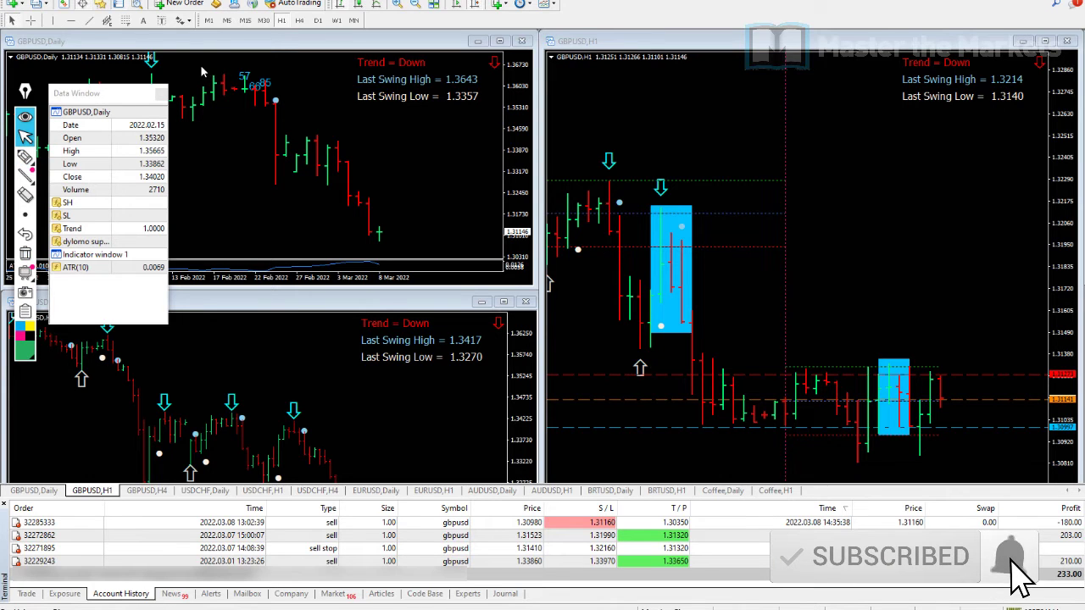
click(120, 5)
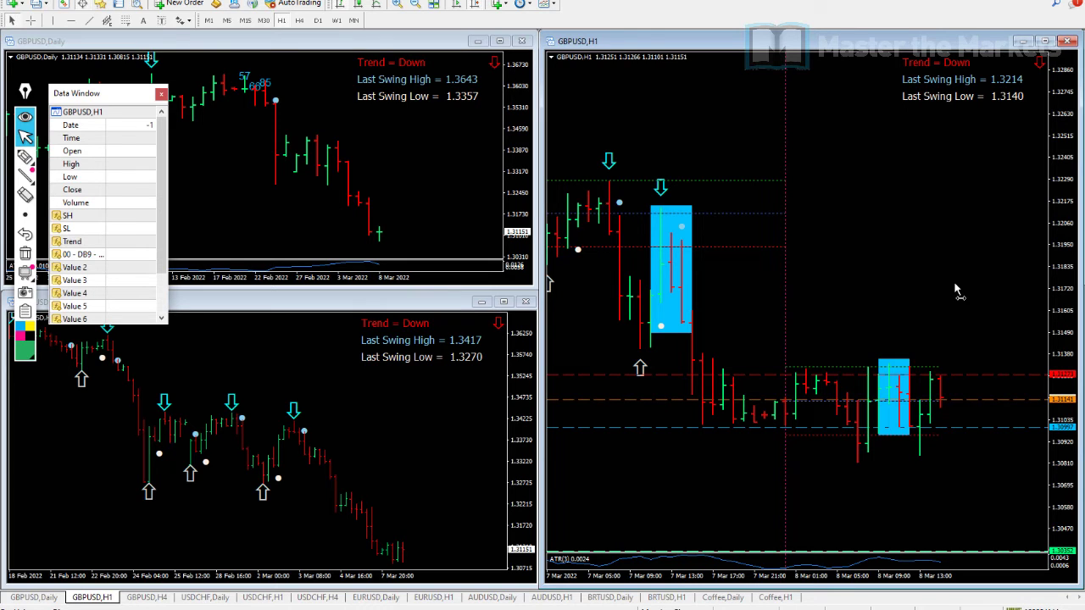
click(933, 419)
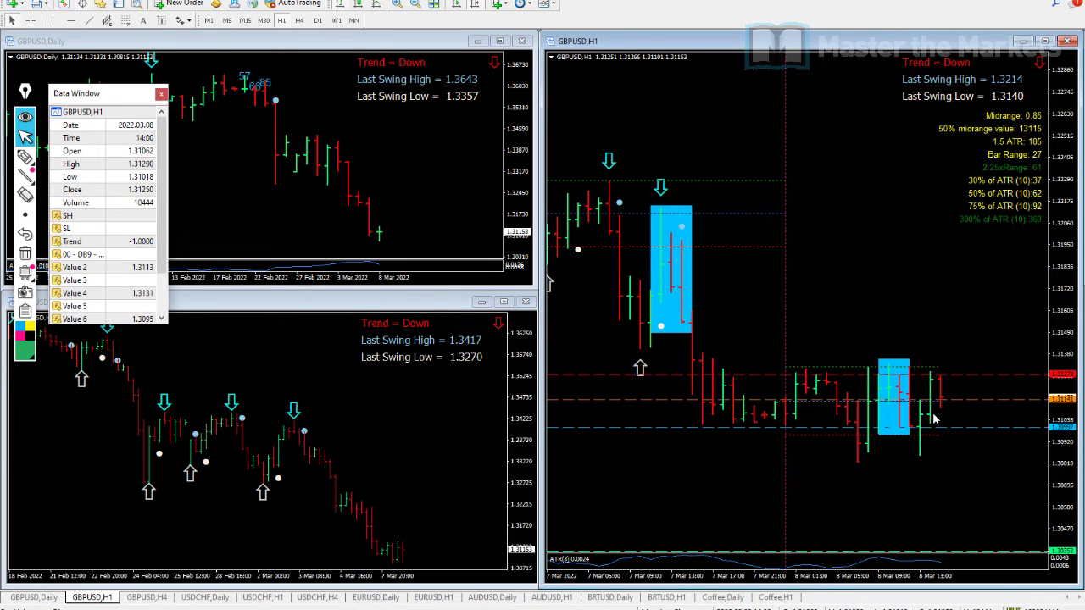